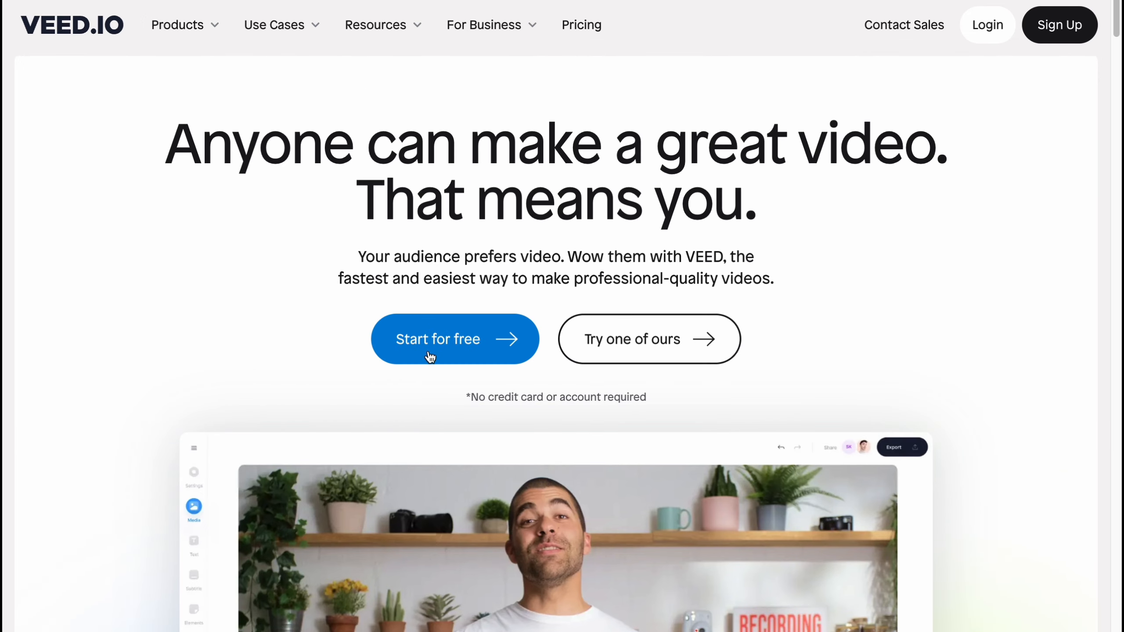
Start a free project and upload the two one-minute MP4 videos, the rain one and the nature one, from the Desktop folder.
click(440, 343)
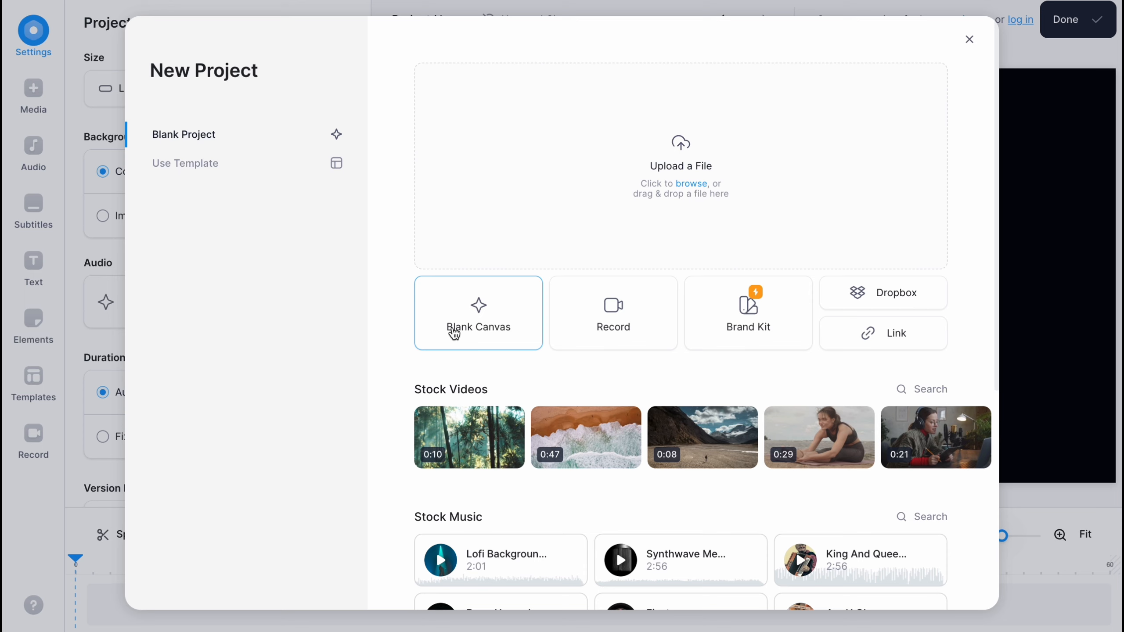
click(681, 188)
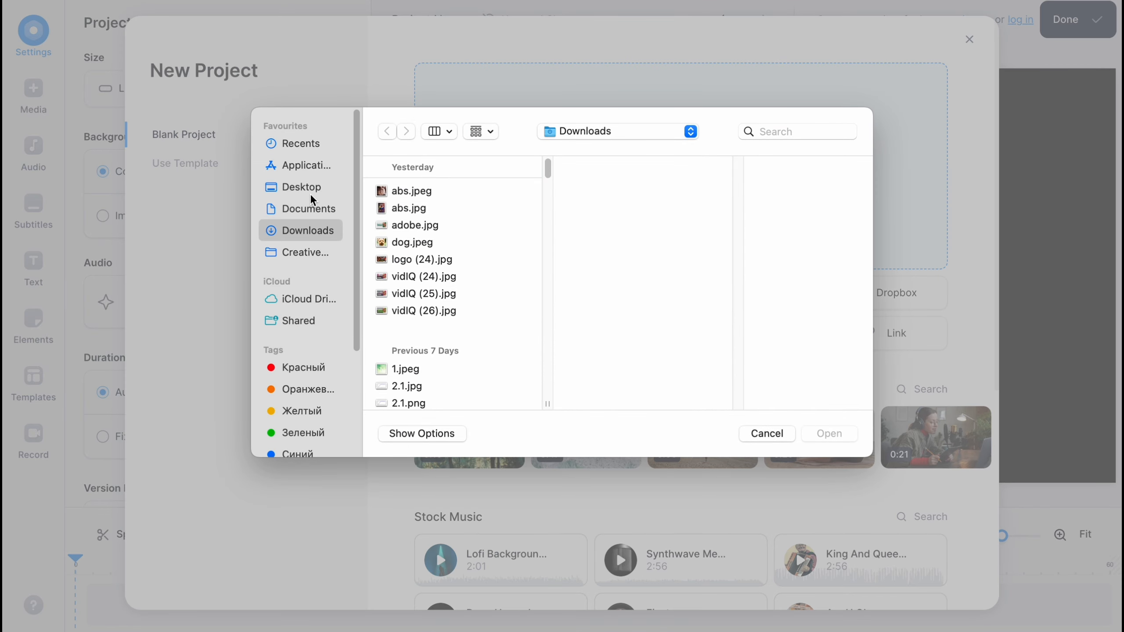
click(305, 185)
scroll(450, 283, down, 5)
scroll(449, 297, down, 3)
scroll(437, 328, up, 3)
click(422, 200)
super+click(424, 215)
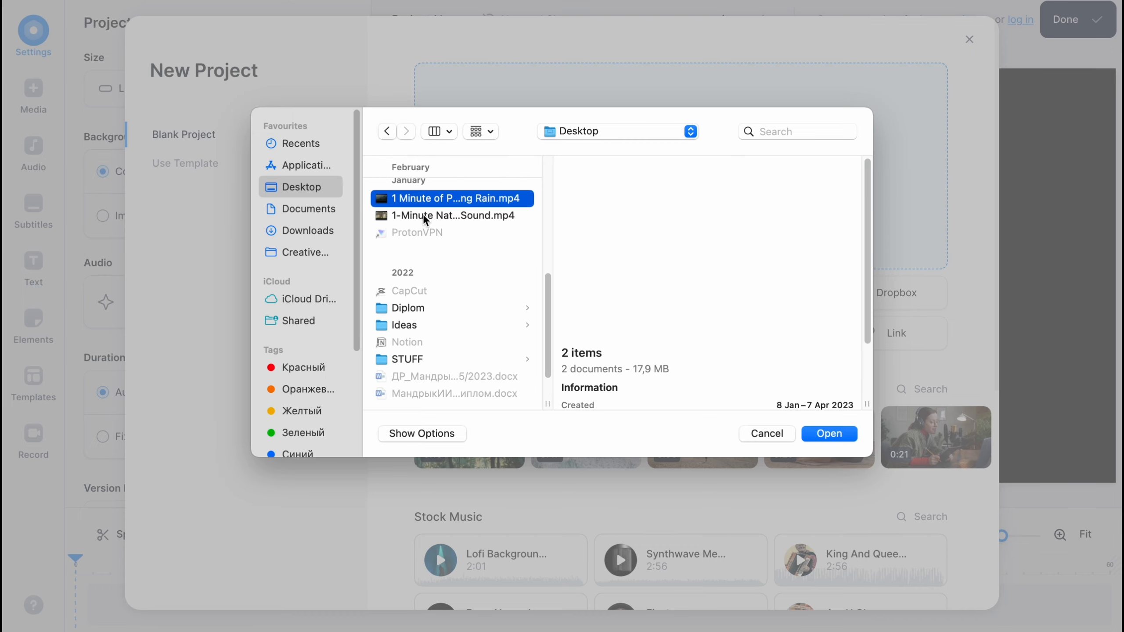
super+click(423, 215)
click(822, 436)
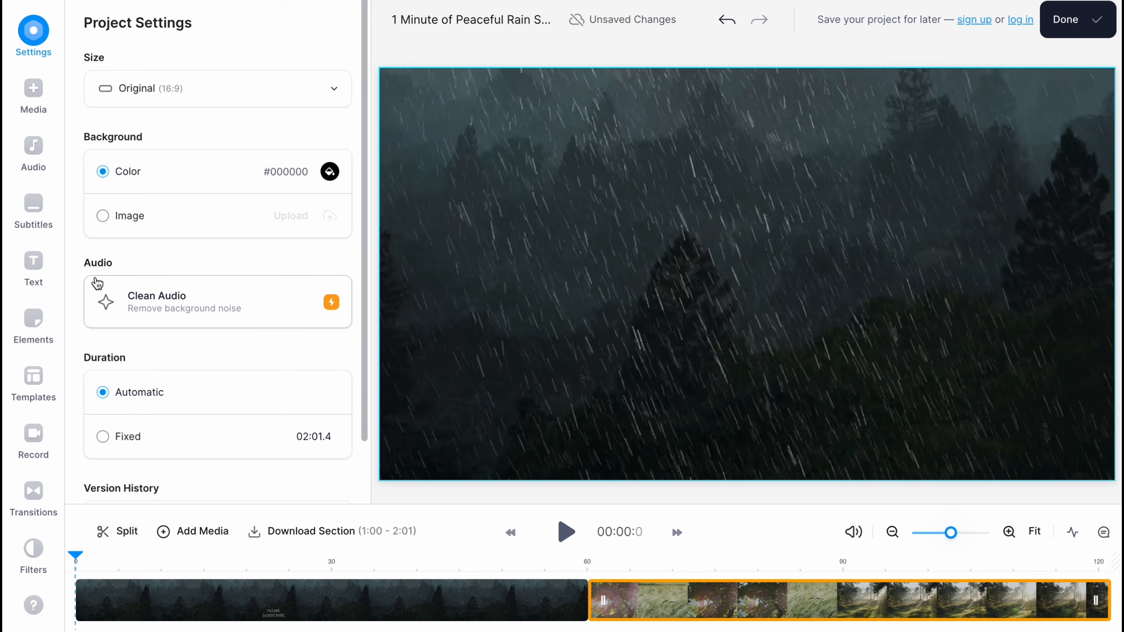
Search the stock video library for "nature".
click(38, 98)
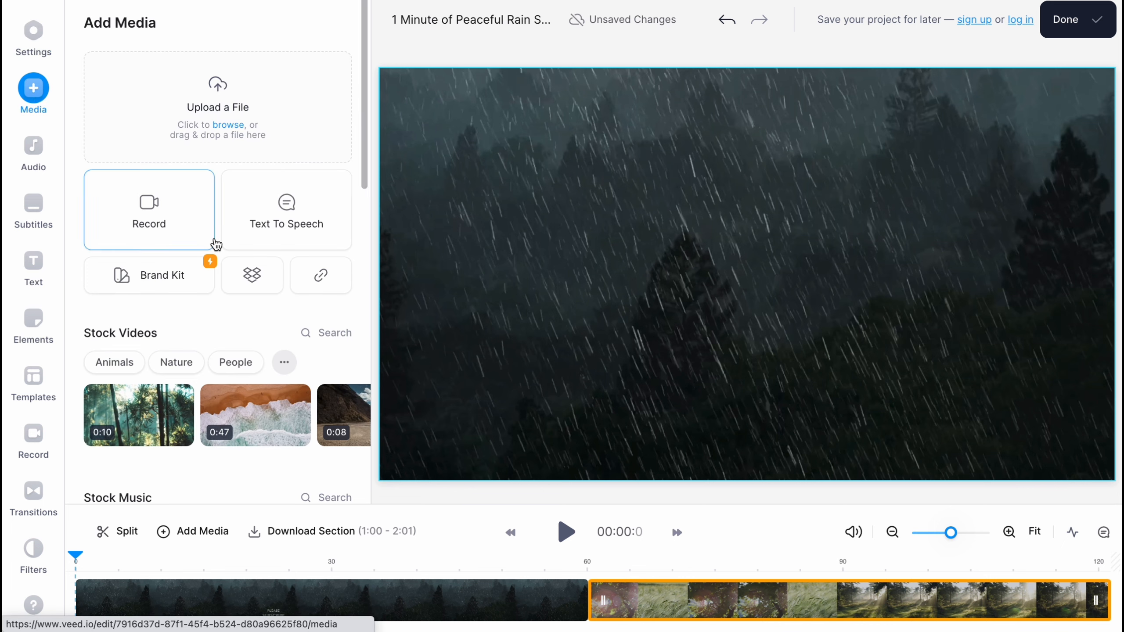
scroll(223, 268, down, 3)
scroll(225, 270, up, 3)
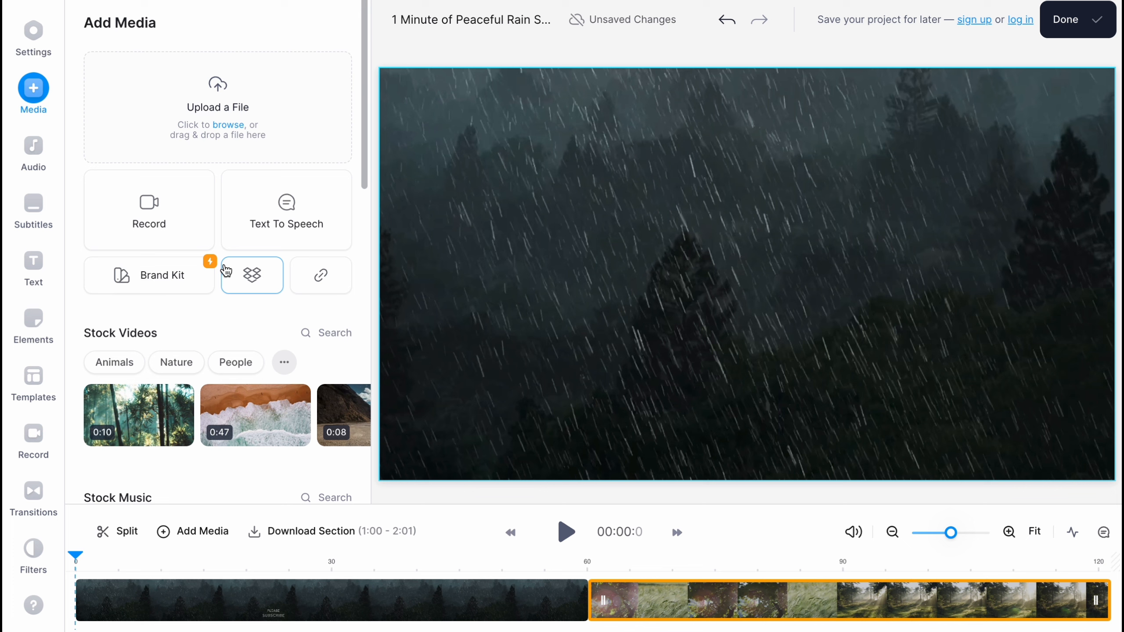
scroll(252, 268, down, 3)
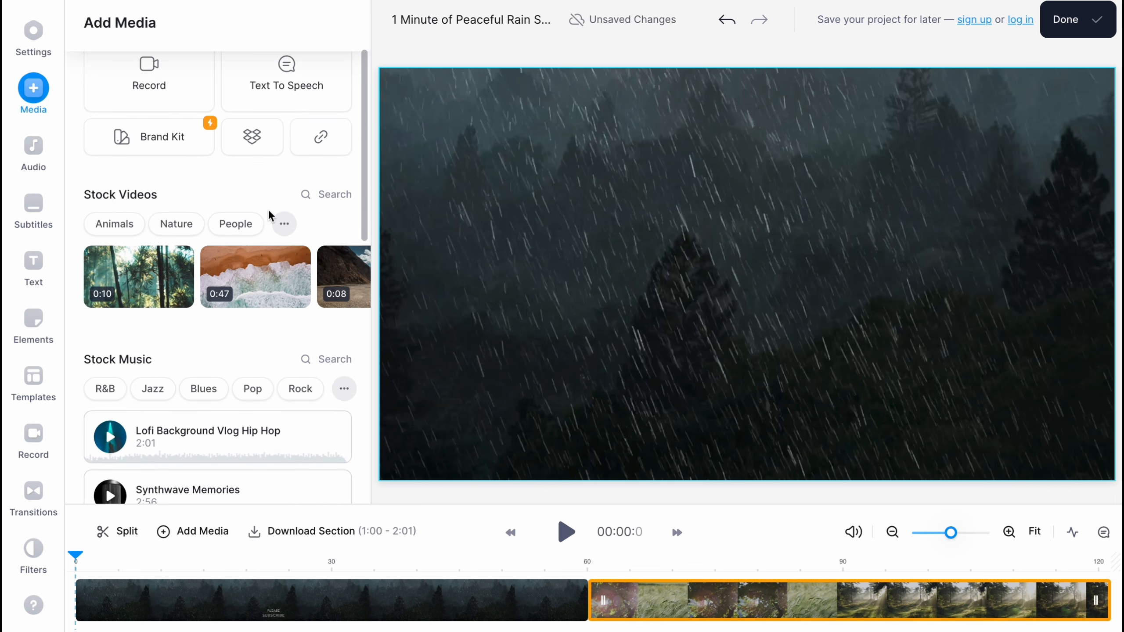
click(305, 197)
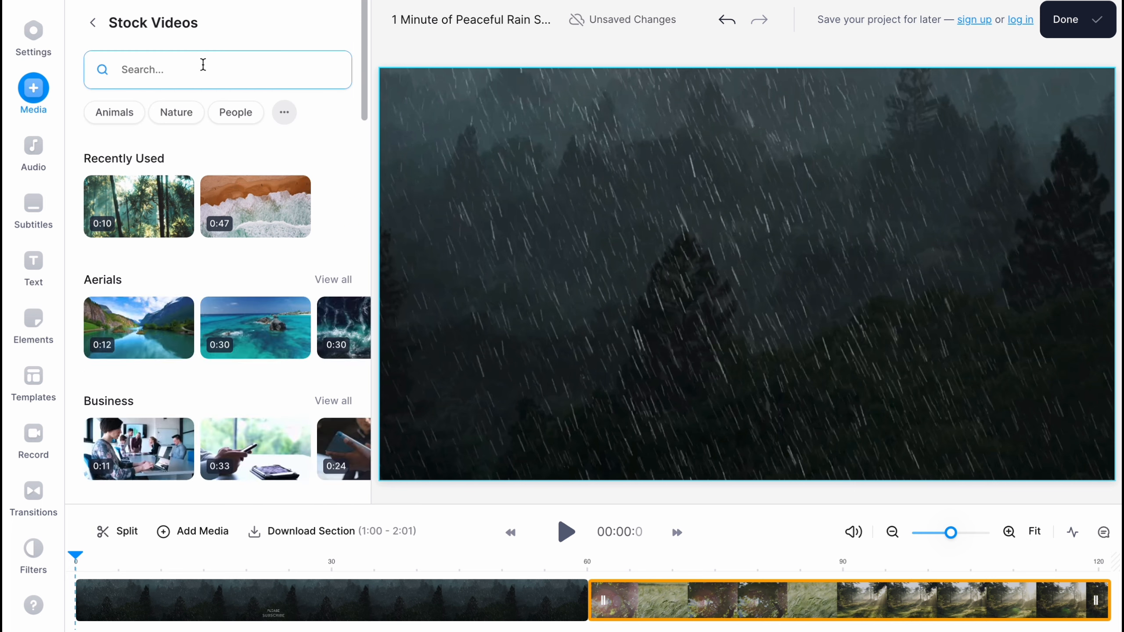
text(nature)
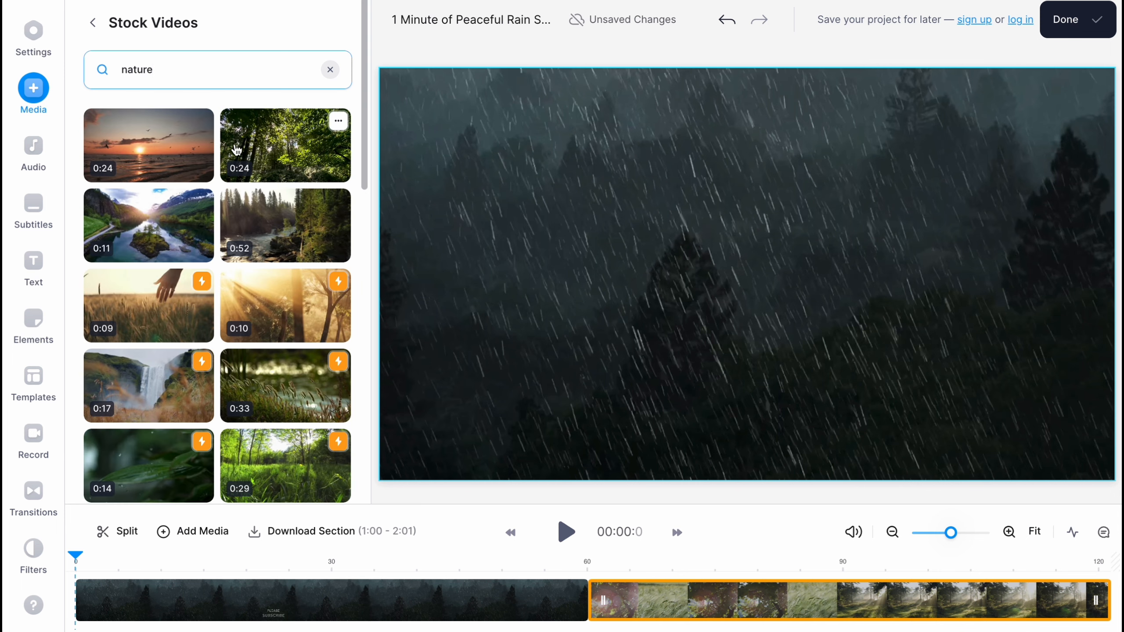
Add the 0:24 sunlit green forest stock clip and place it between the two uploaded videos on the main track.
scroll(226, 315, down, 5)
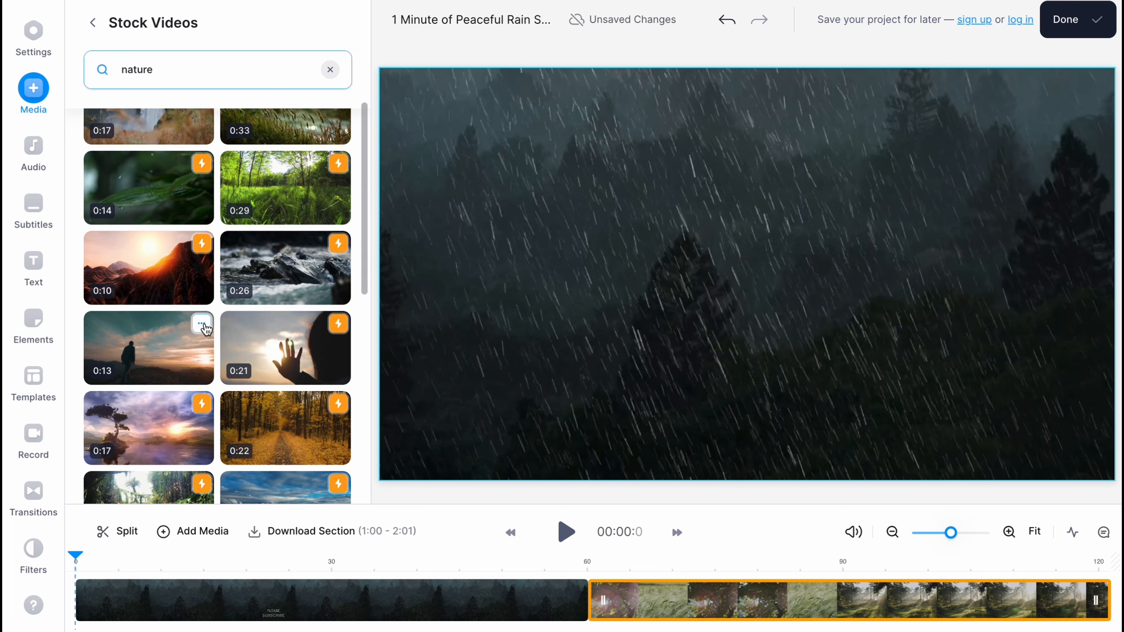
scroll(283, 328, down, 3)
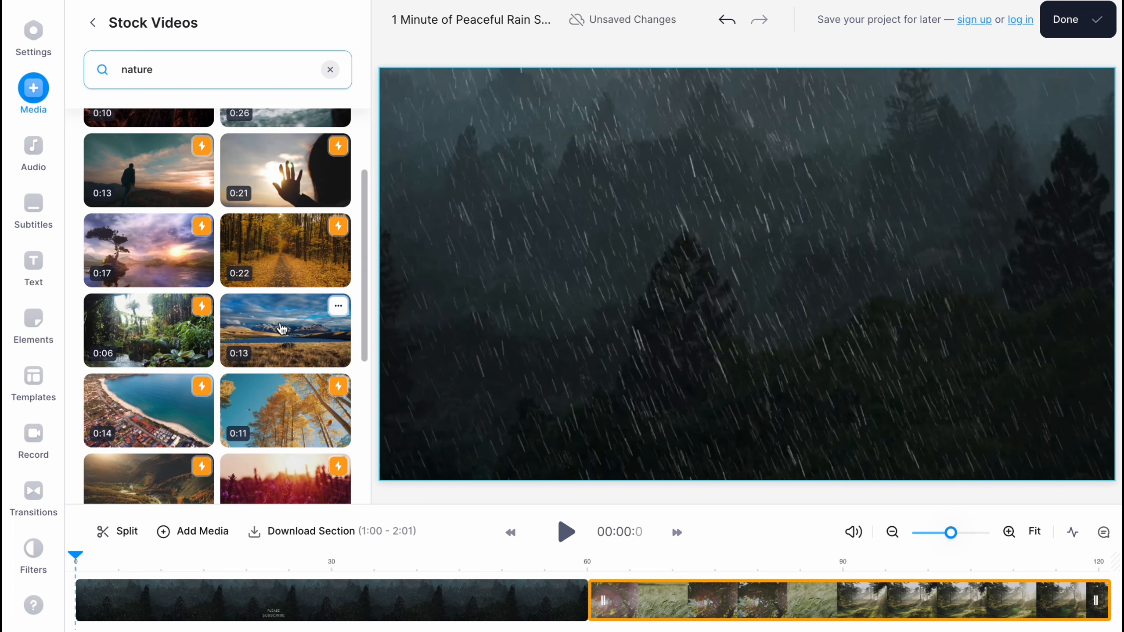
scroll(282, 329, down, 5)
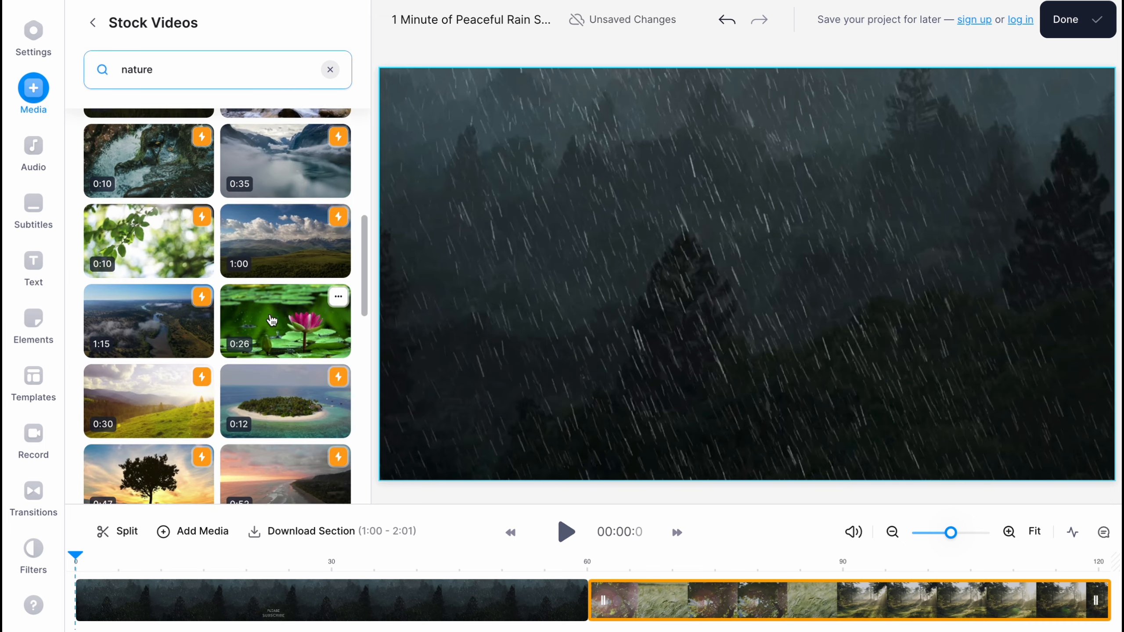
scroll(271, 320, down, 10)
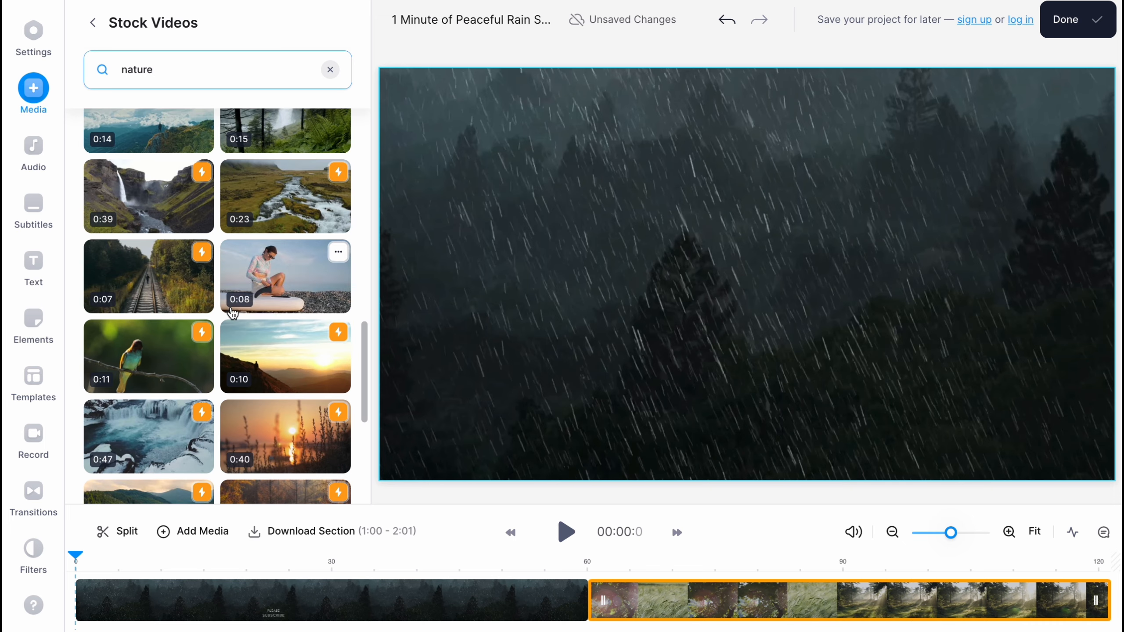
scroll(336, 310, up, 10)
scroll(201, 300, up, 5)
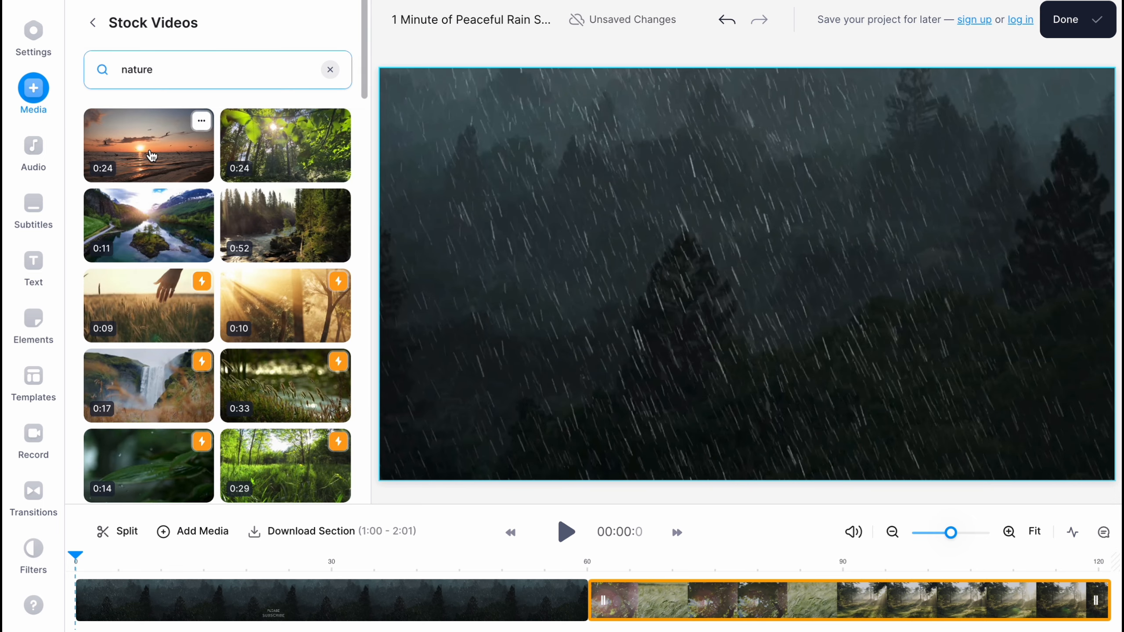
click(269, 149)
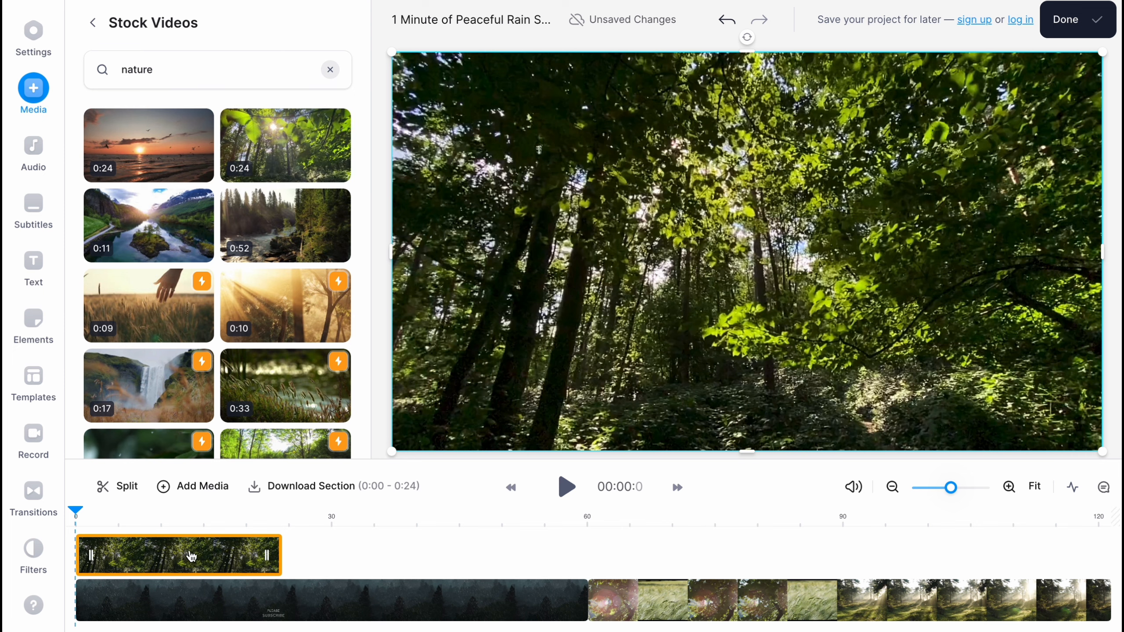
drag(173, 564, 627, 618)
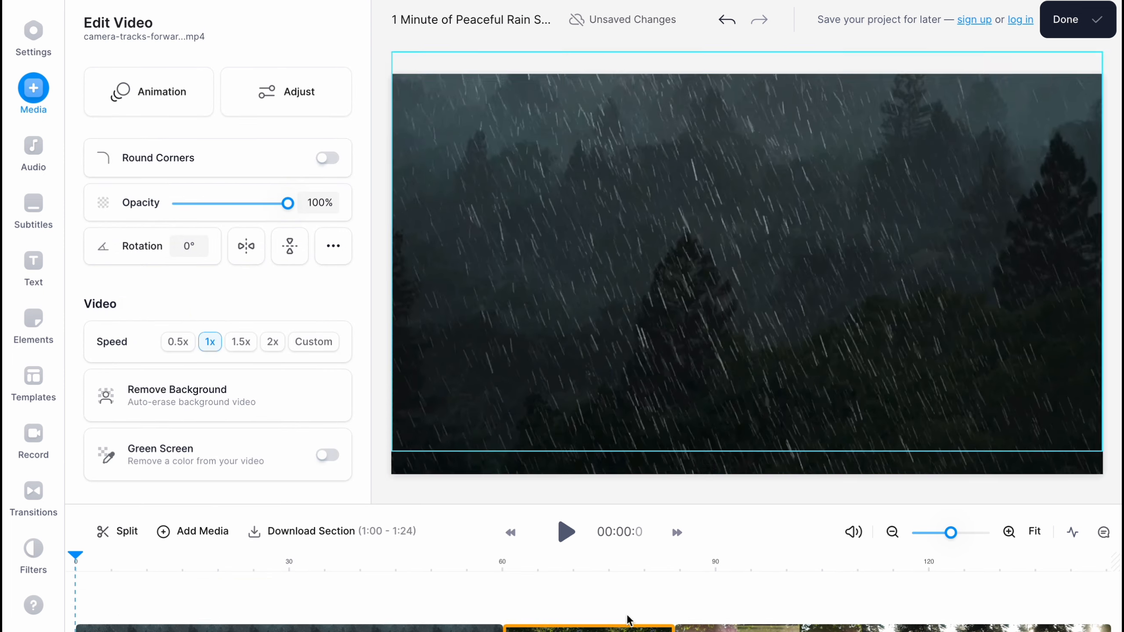
Look through the stock music and sound effects, and open the options for adding subtitles.
click(34, 147)
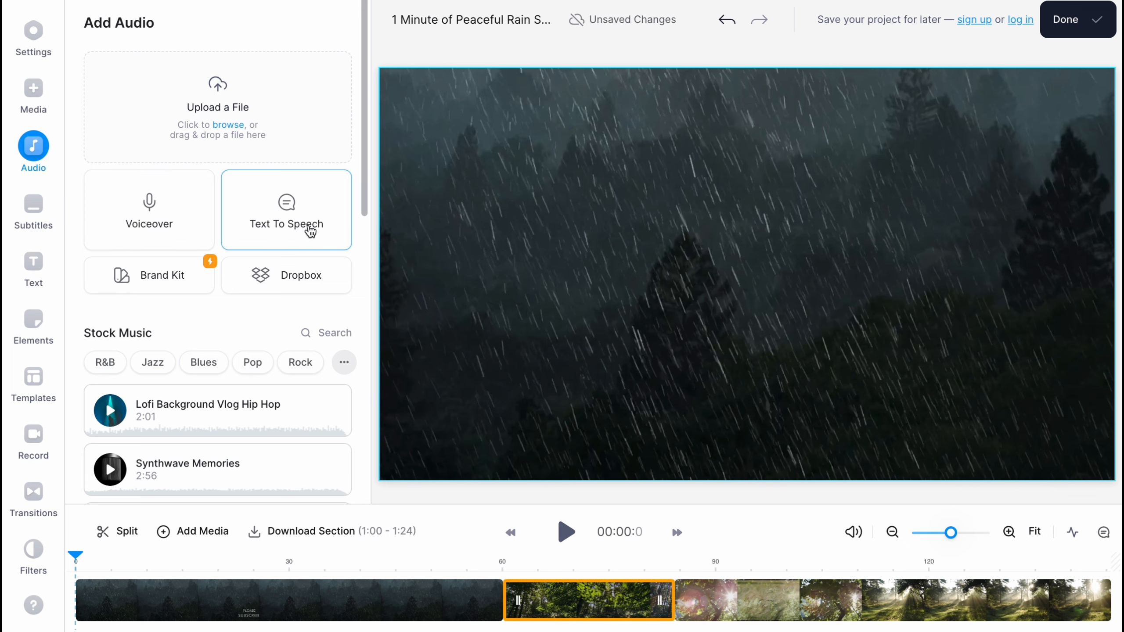
scroll(271, 376, down, 10)
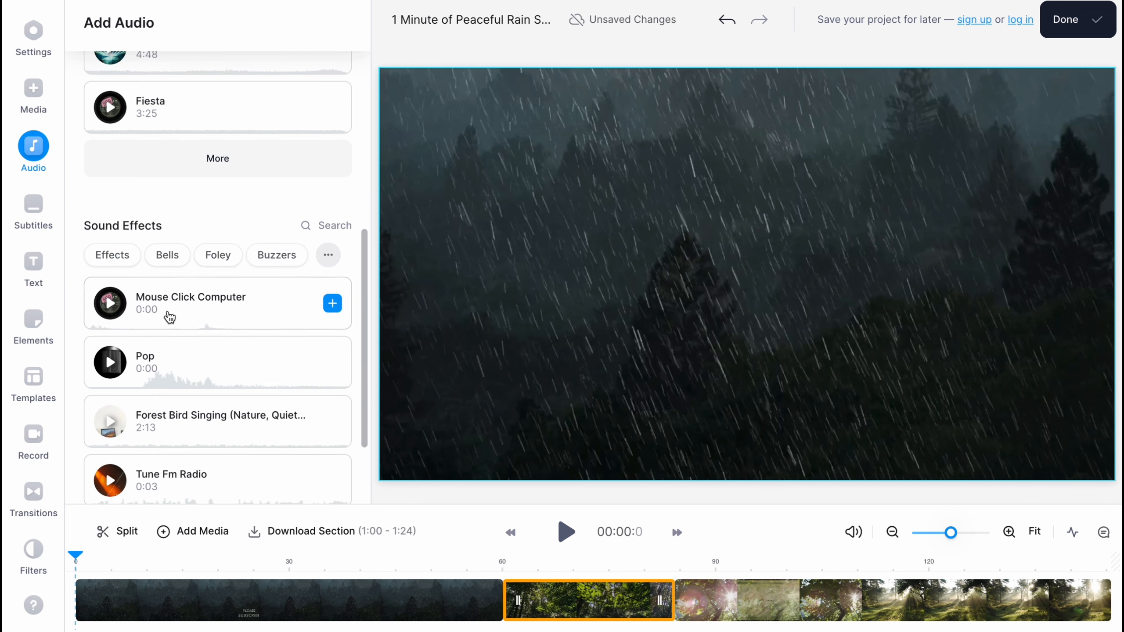
scroll(170, 317, down, 1)
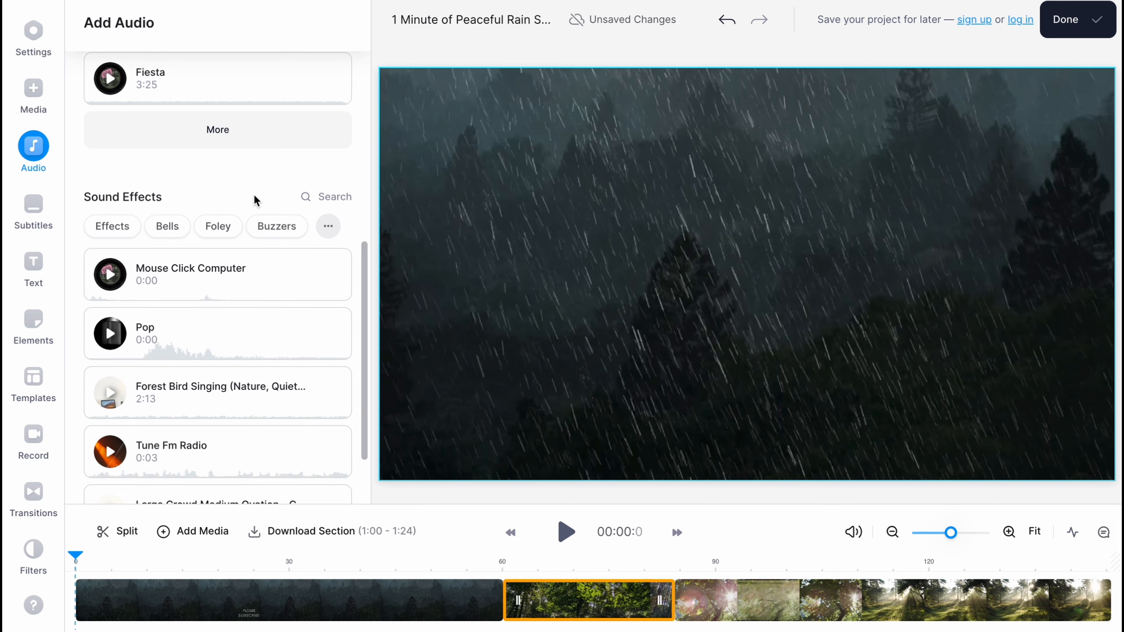
scroll(224, 243, up, 4)
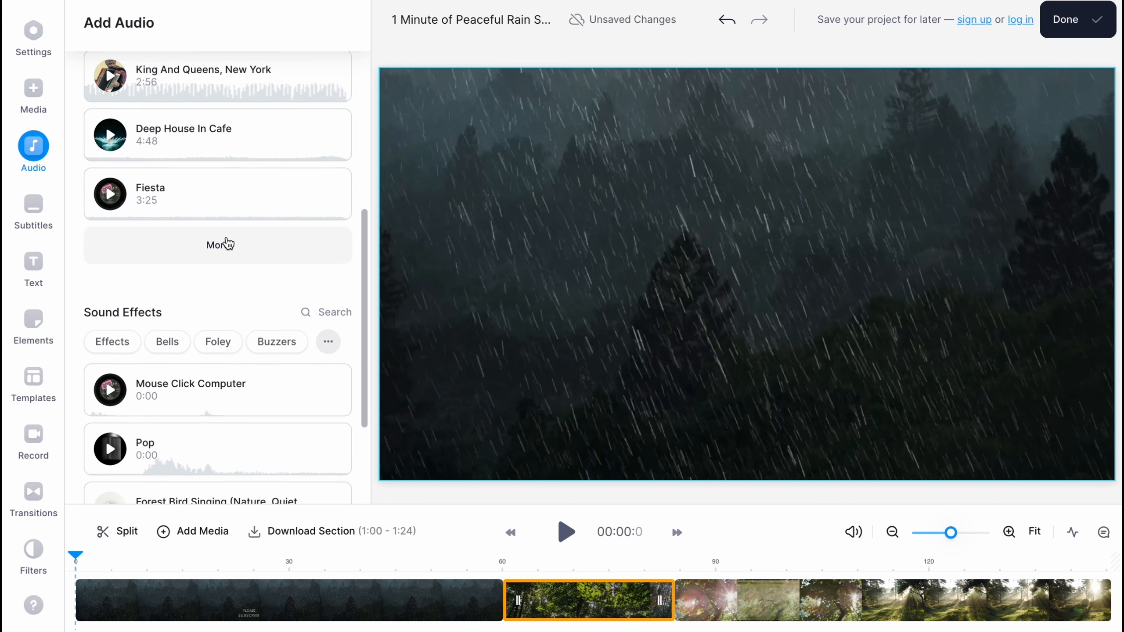
click(33, 206)
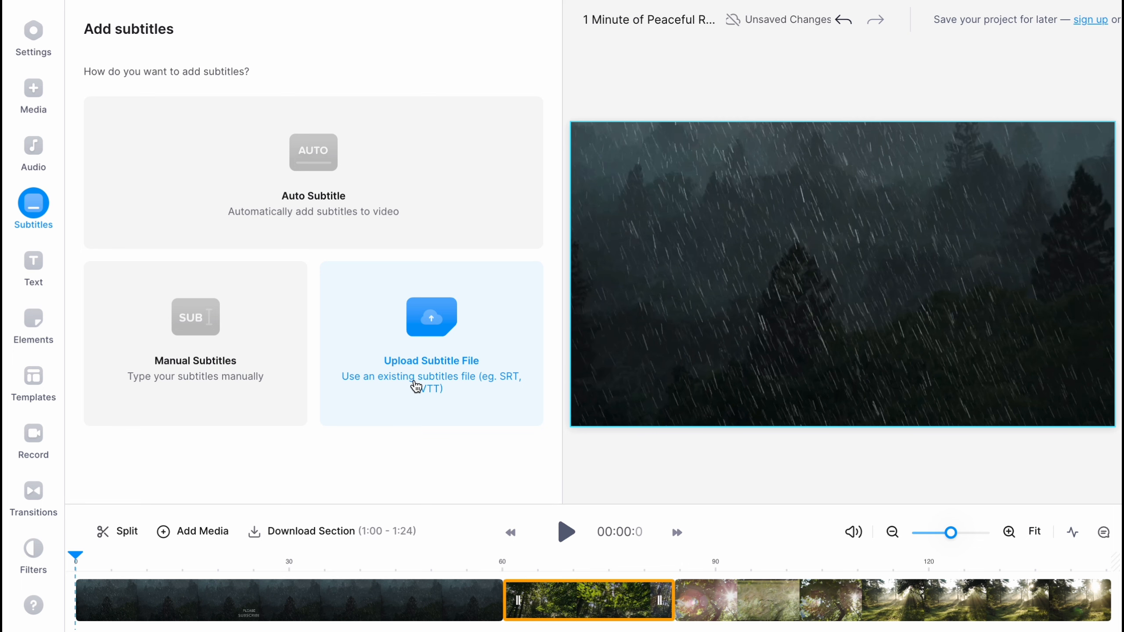
Browse the available text styles, from the basic titles to the animated and promotional designs.
click(36, 265)
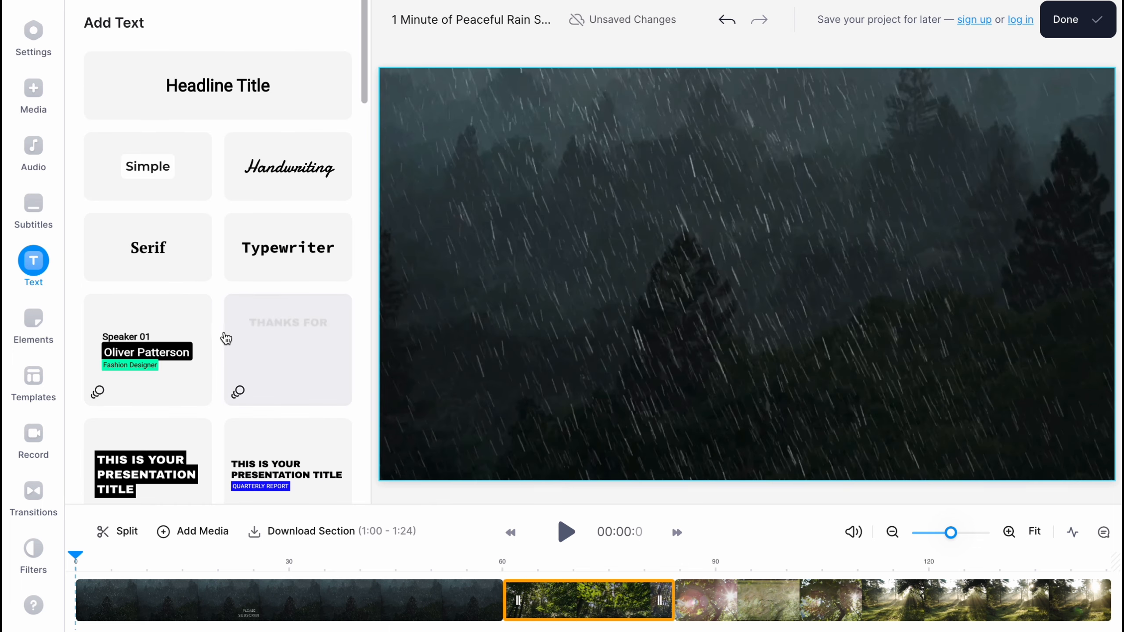
scroll(225, 336, down, 1)
scroll(226, 337, down, 3)
scroll(288, 120, up, 4)
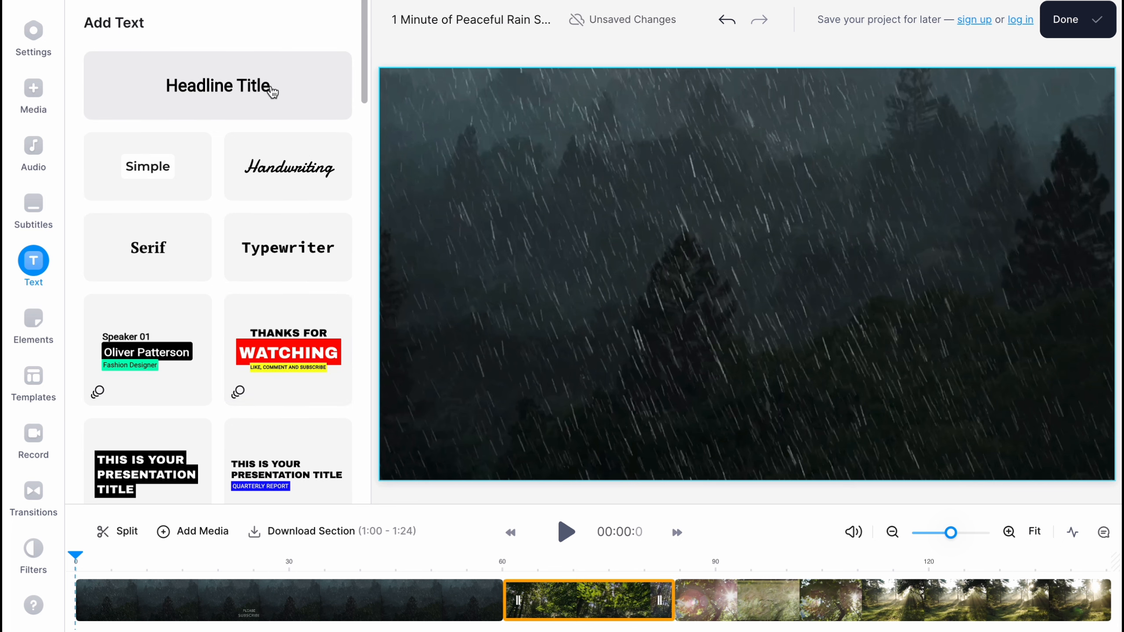
scroll(273, 310, down, 10)
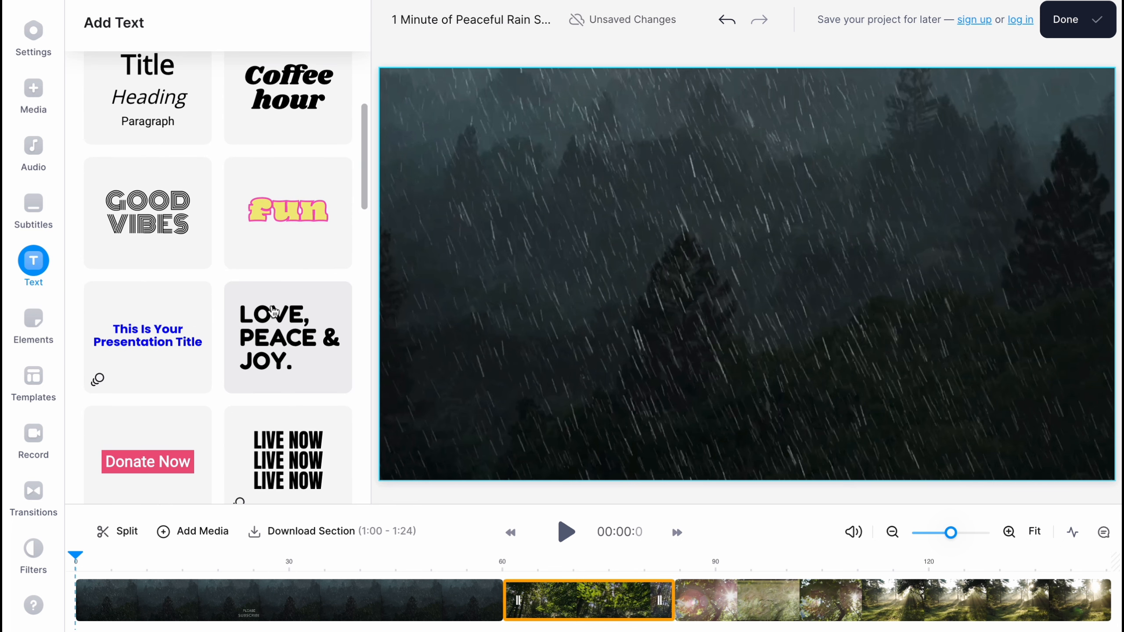
scroll(273, 310, down, 5)
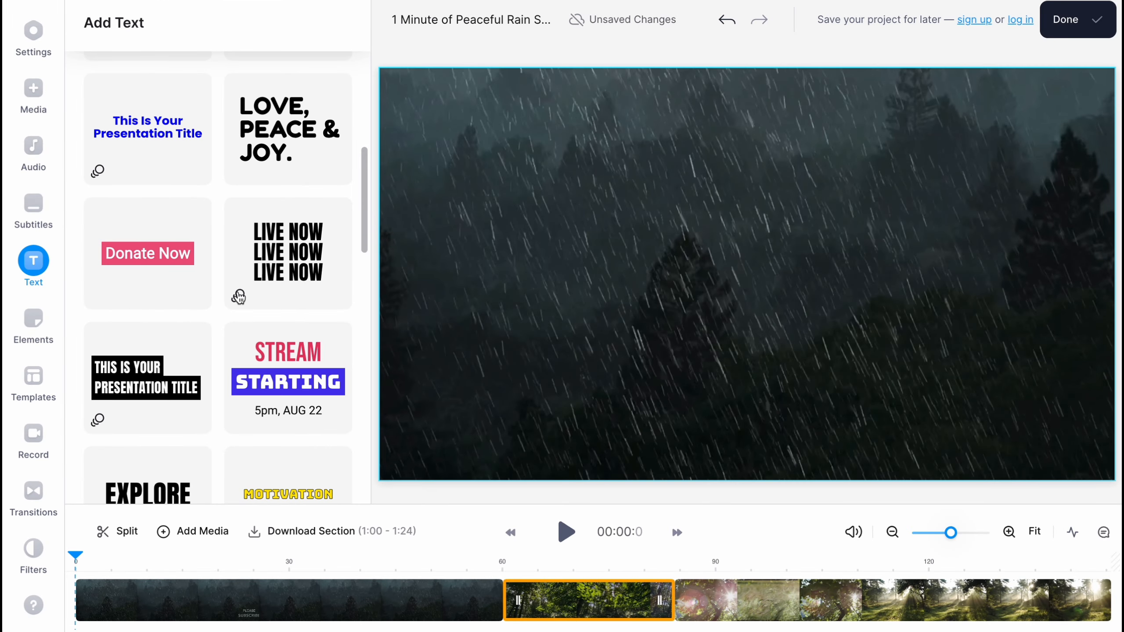
scroll(239, 296, down, 3)
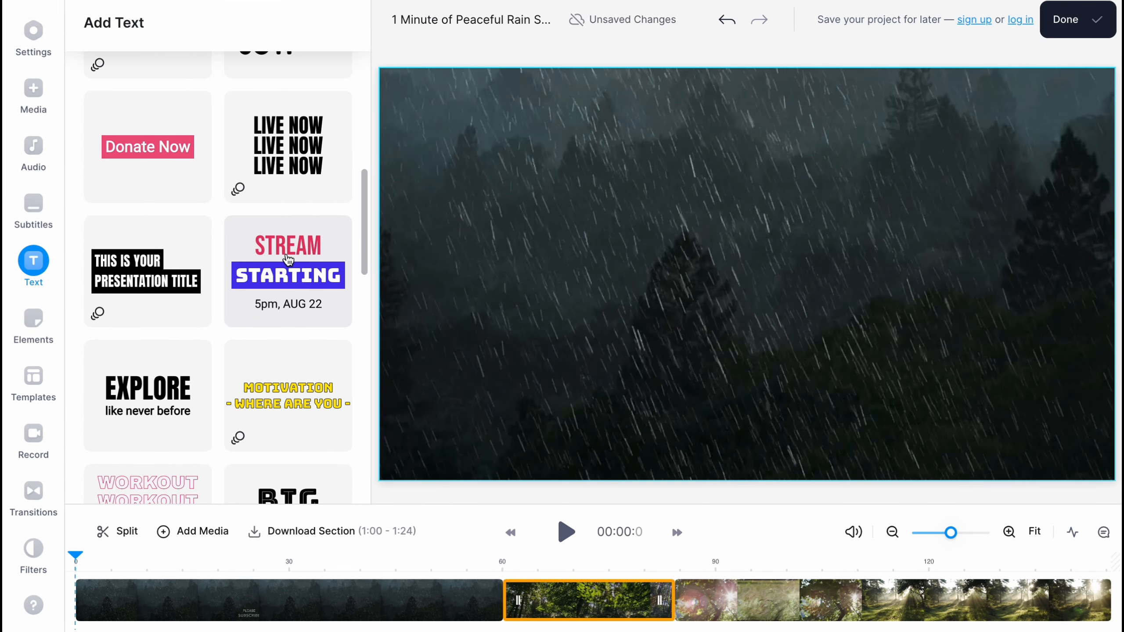
scroll(285, 275, down, 10)
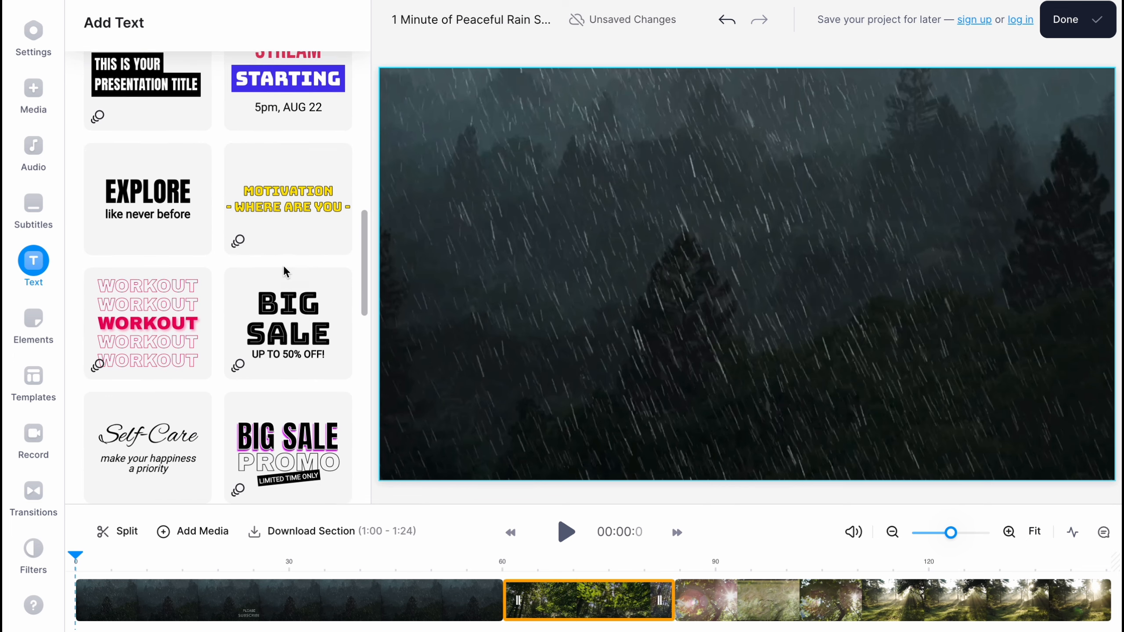
scroll(291, 267, down, 3)
scroll(273, 292, up, 15)
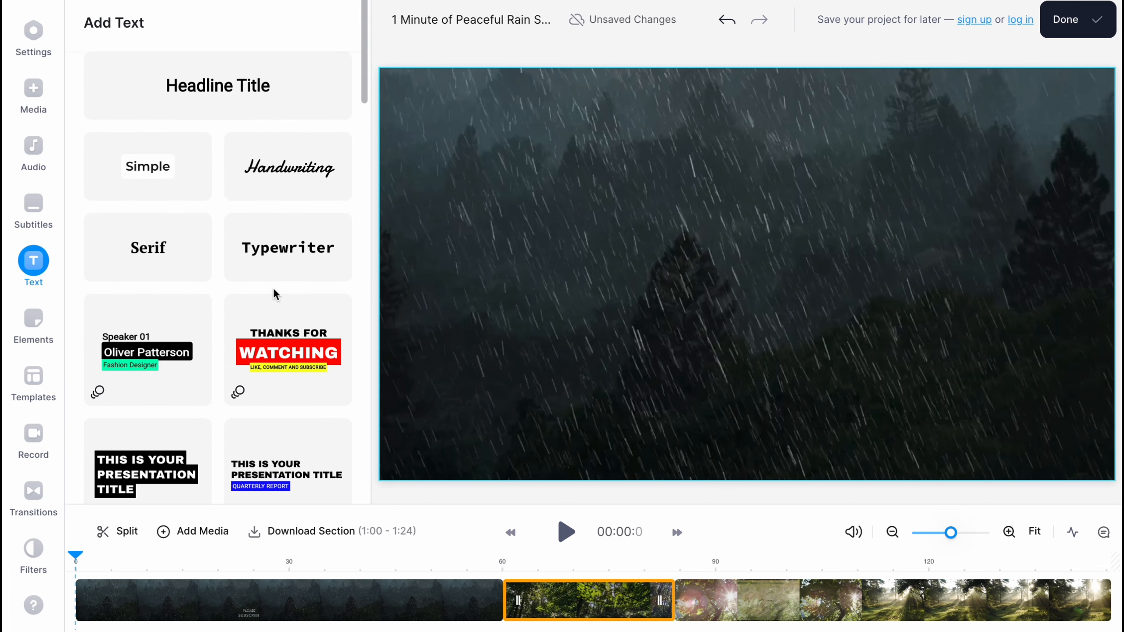
Browse the elements library, including shapes, emoji, sound waves, progress bars, stickers, GIFs, drawing tools, mockups, logos and pop-ups.
click(43, 314)
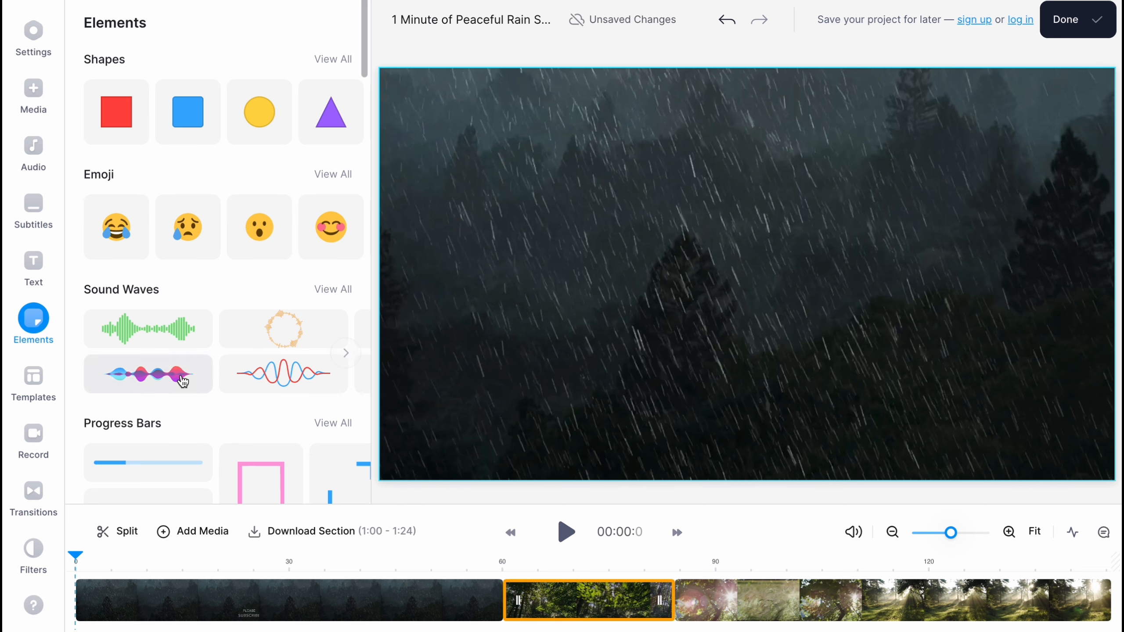
scroll(215, 402, down, 3)
scroll(214, 399, down, 2)
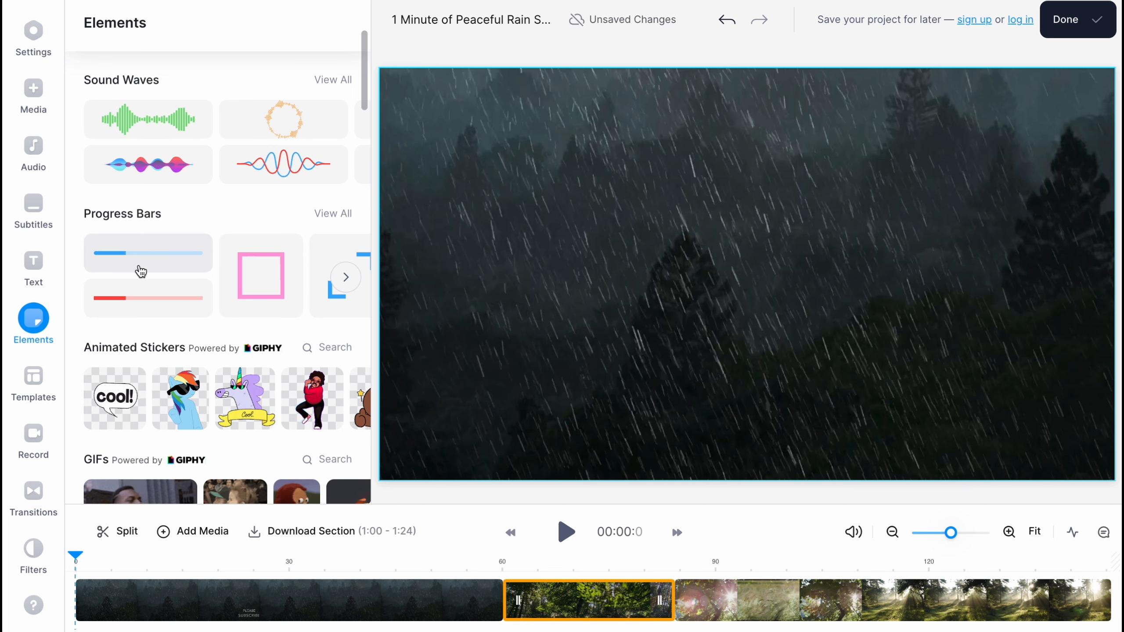
scroll(141, 271, down, 6)
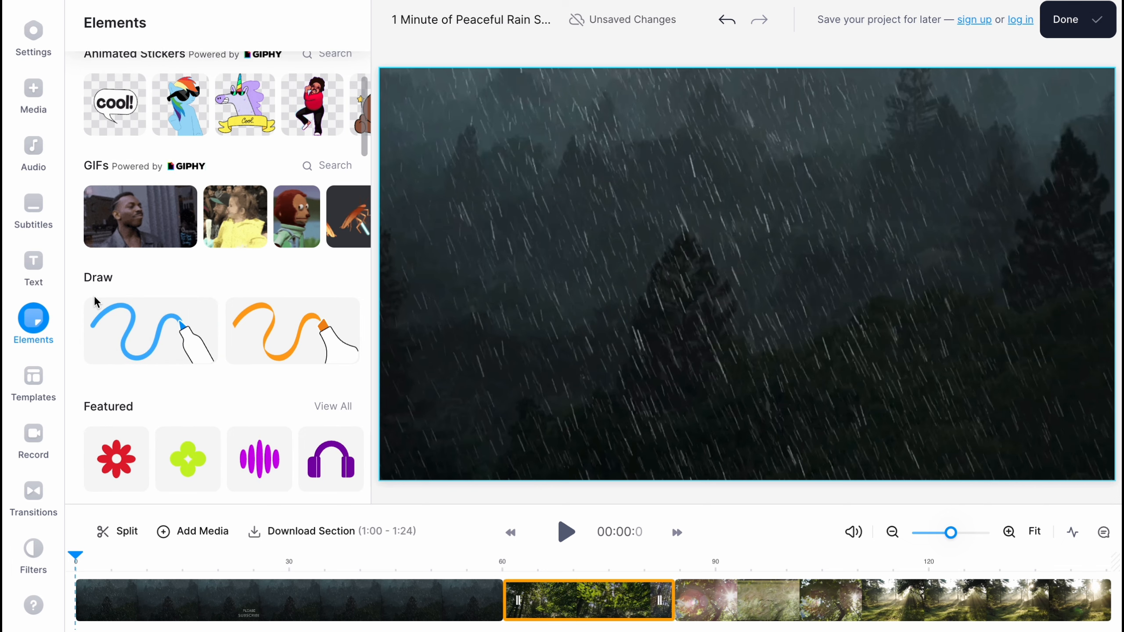
scroll(177, 283, down, 4)
scroll(177, 371, down, 6)
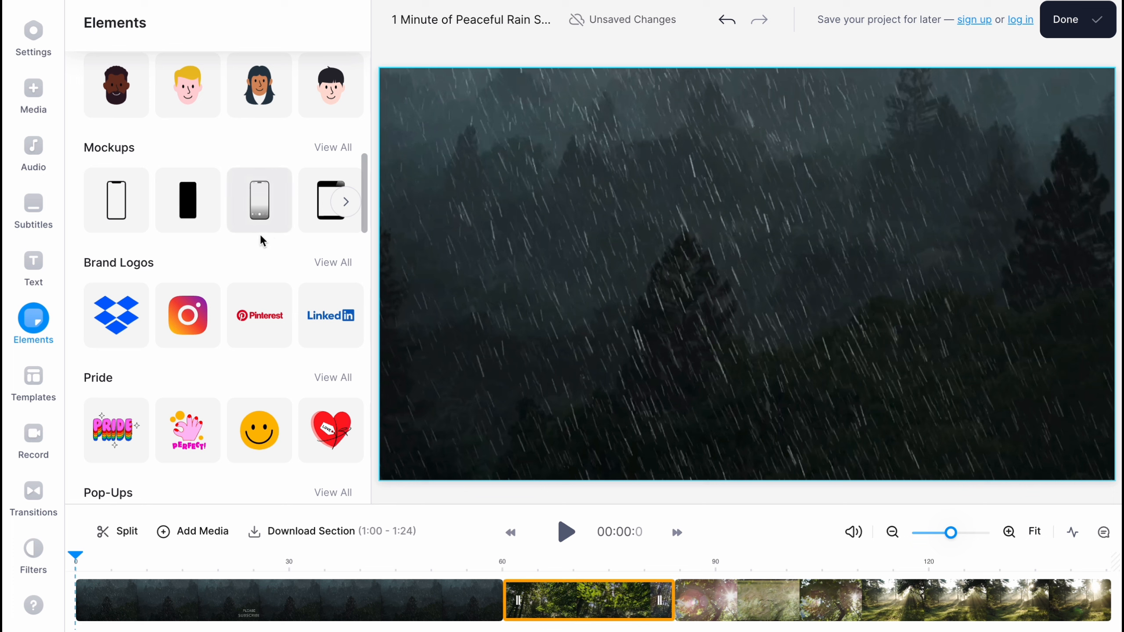
scroll(211, 394, down, 5)
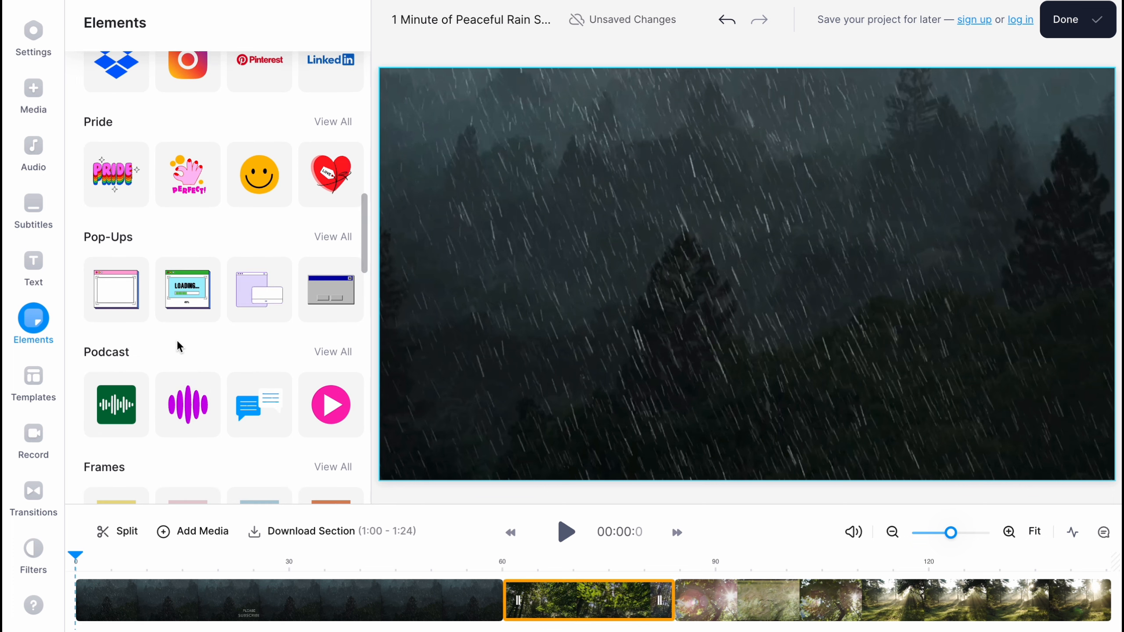
scroll(208, 310, down, 1)
Browse the template library, from podcast and mock-up designs through sales, marketing, hiring, e-learning and training to music and social templates.
click(31, 396)
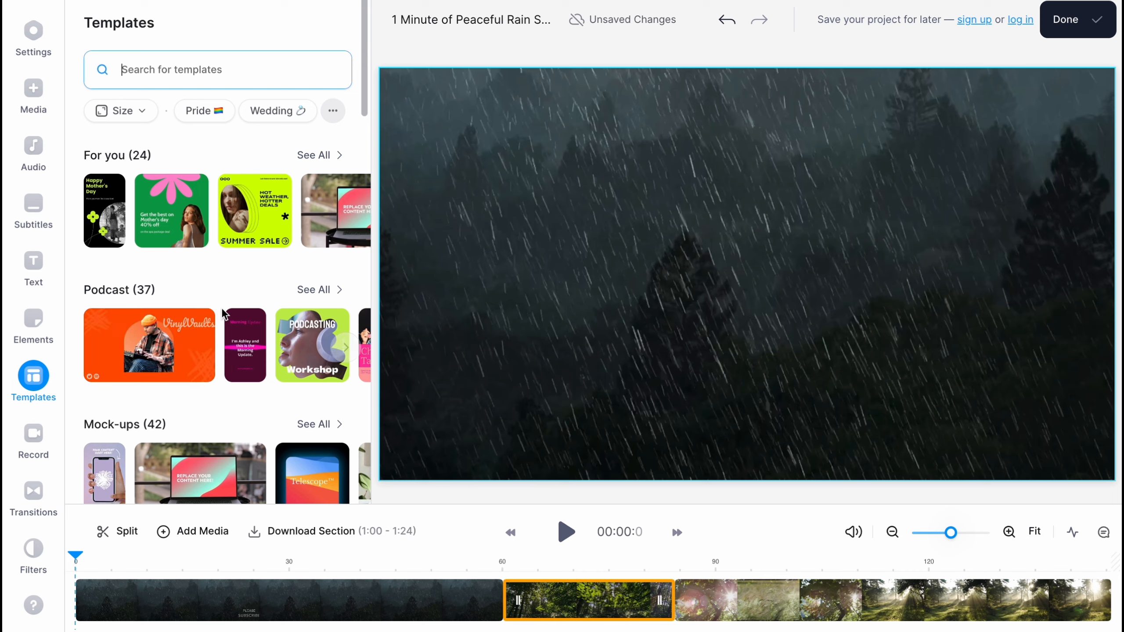
scroll(138, 363, down, 8)
scroll(153, 378, down, 4)
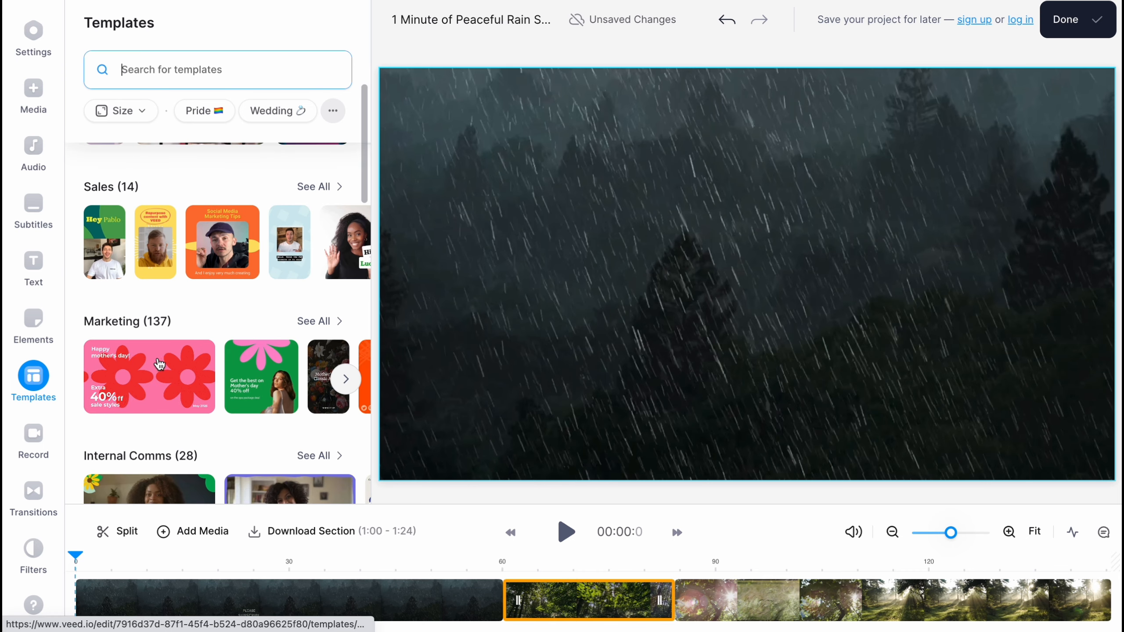
scroll(170, 363, down, 3)
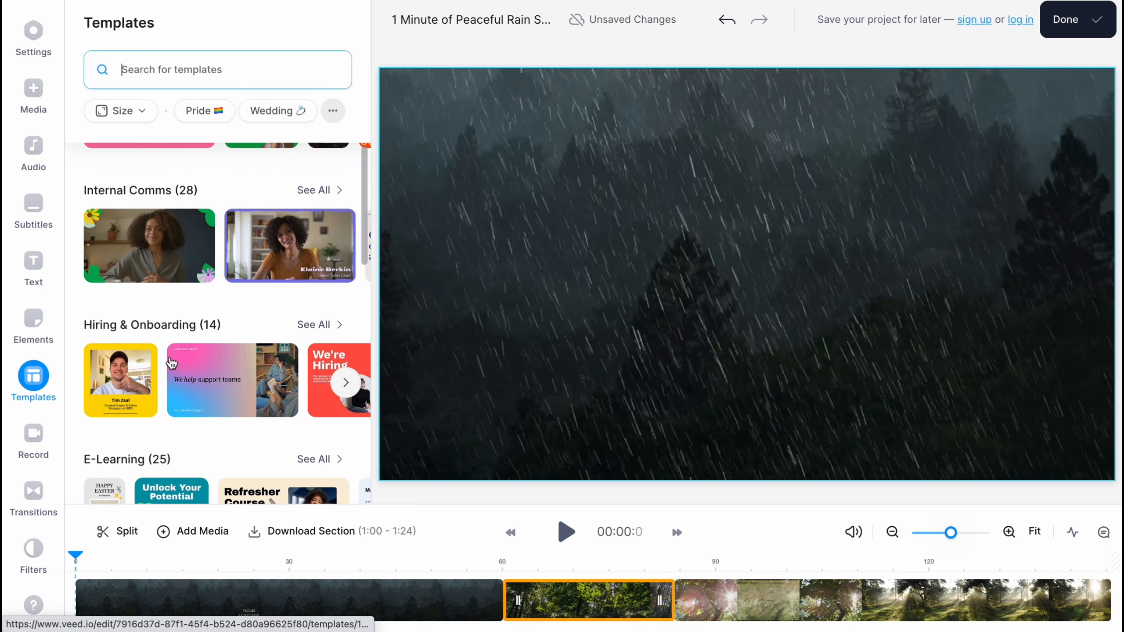
scroll(243, 339, down, 3)
scroll(243, 338, down, 2)
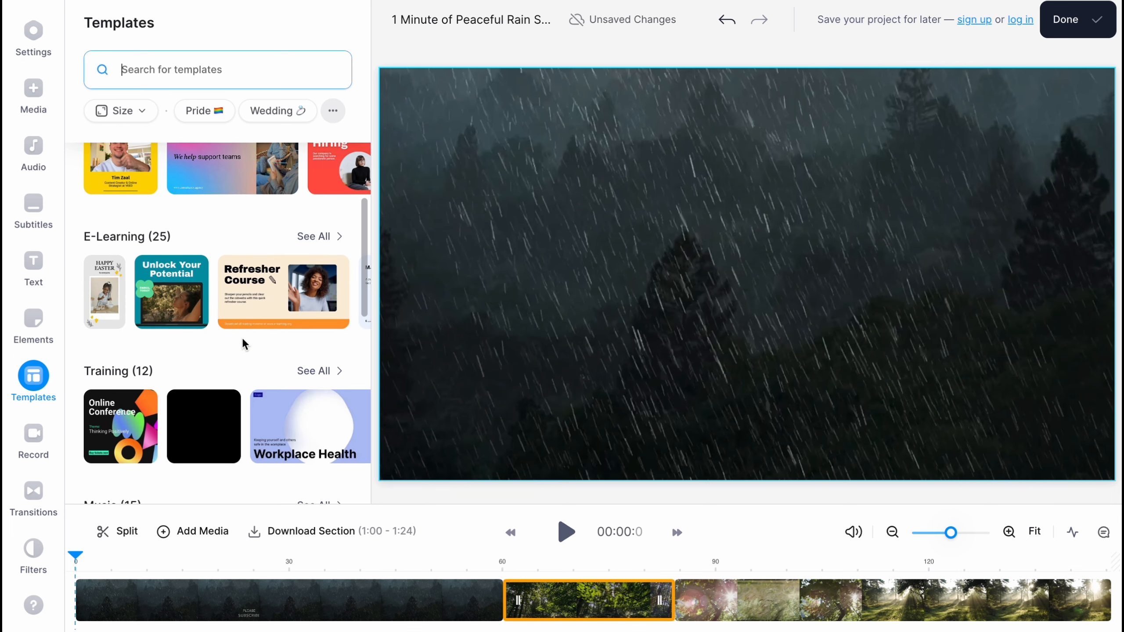
scroll(239, 384, down, 2)
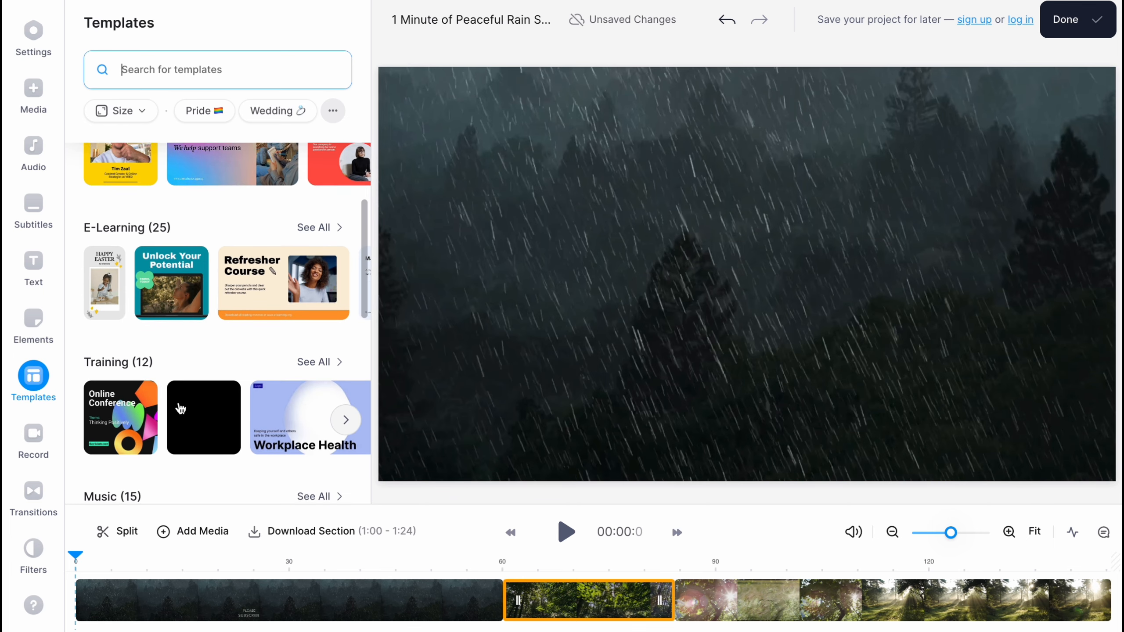
scroll(239, 385, down, 3)
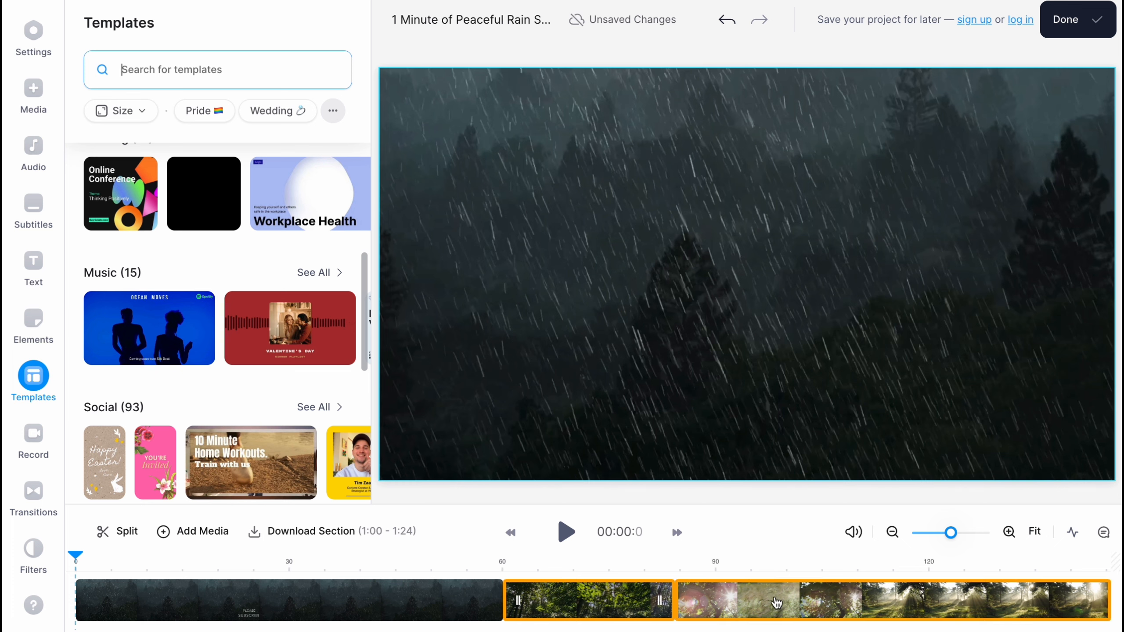
Select the clips on the timeline in turn, ending on the rain clip, and look through its animation presets.
click(377, 598)
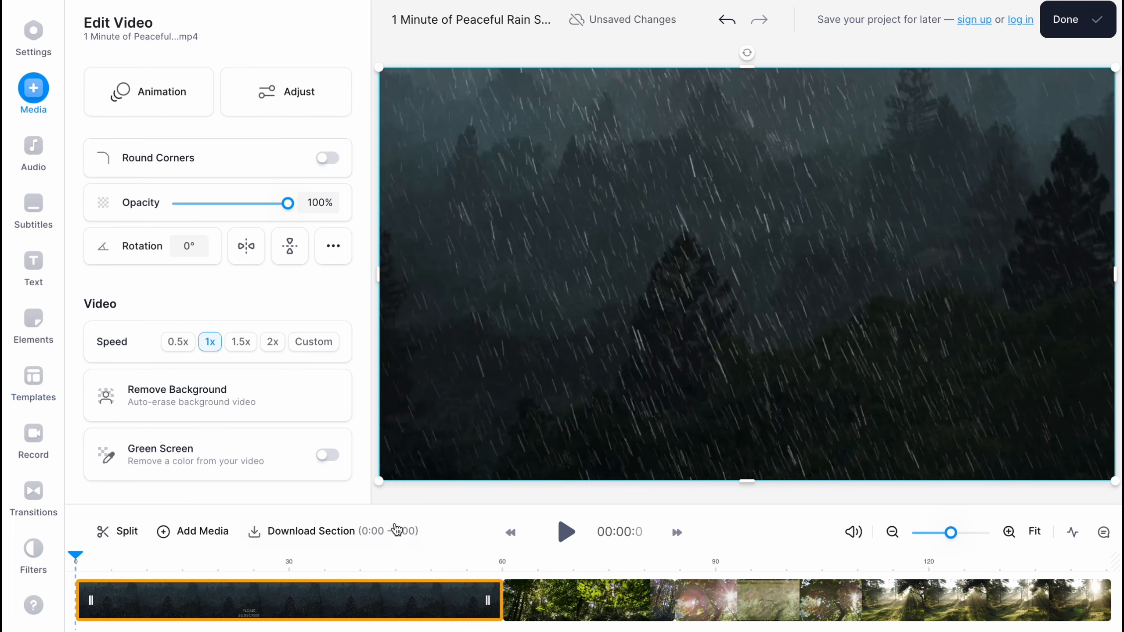
click(572, 610)
click(752, 603)
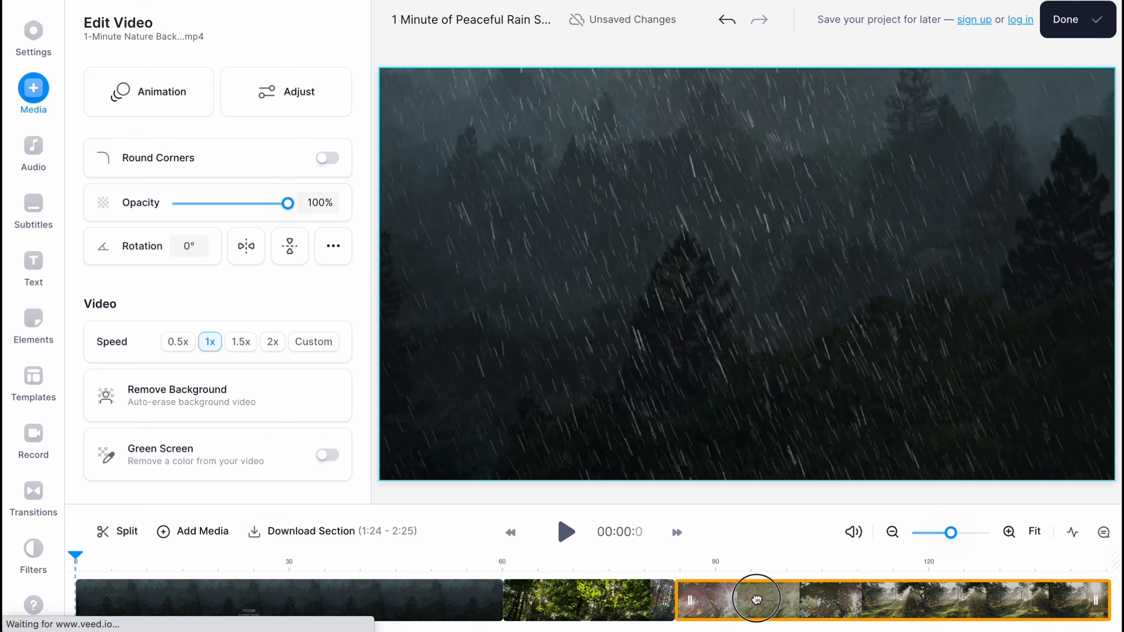
click(588, 600)
click(433, 597)
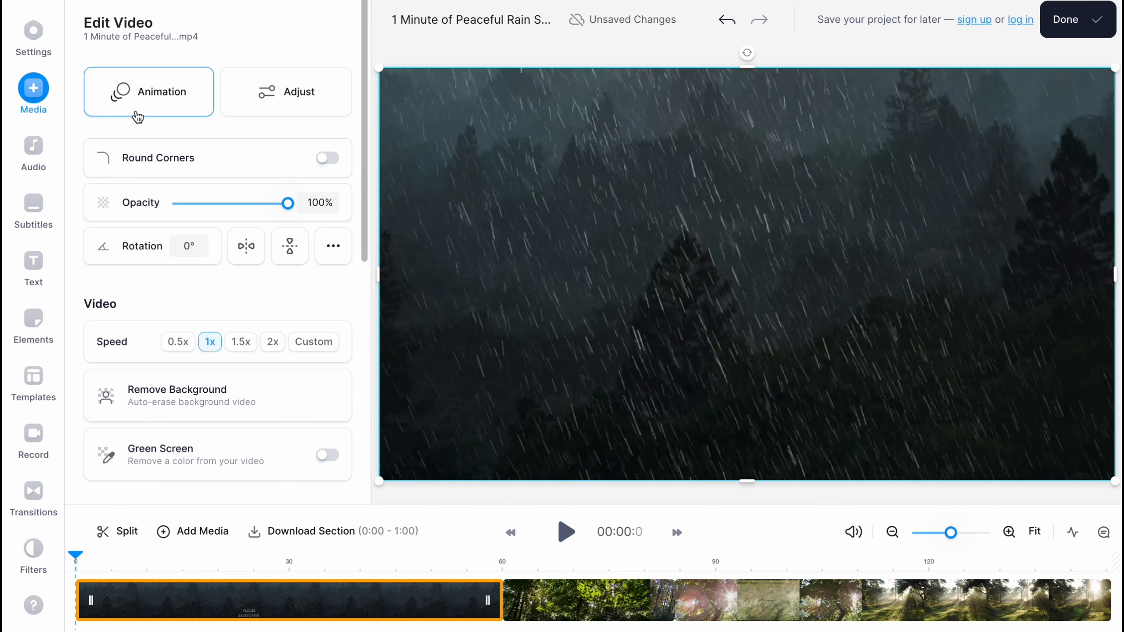
click(120, 105)
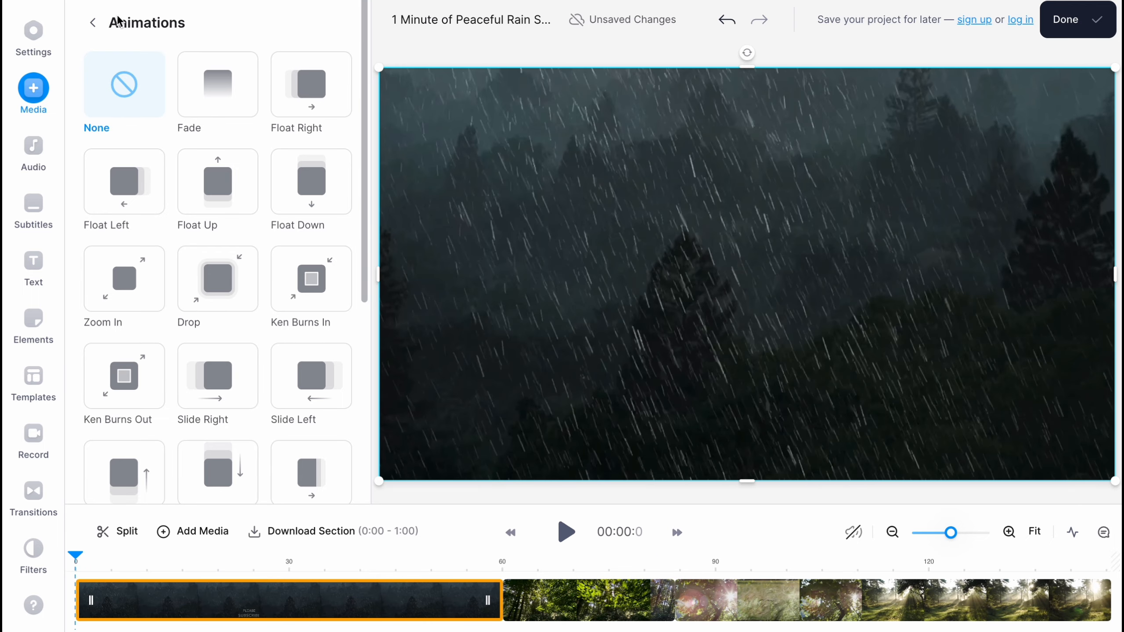
click(93, 22)
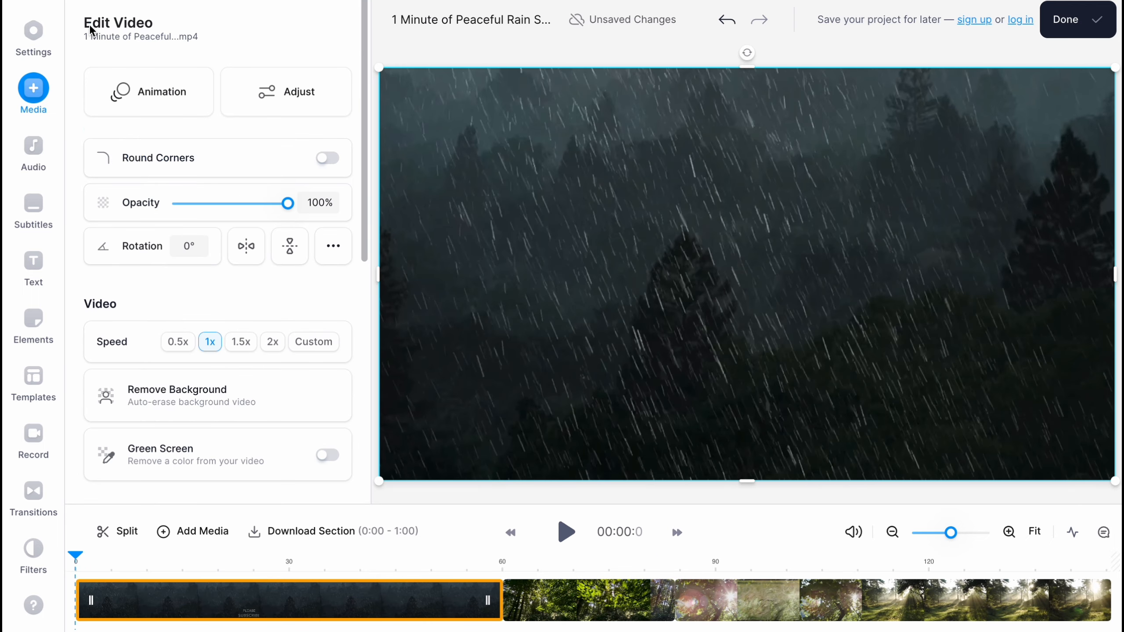
Try brightness 7.54, contrast 29.45, saturation 42.12, exposure -28.08 and sharpen 33.22 on the rain clip, and reset all its adjustments.
click(271, 100)
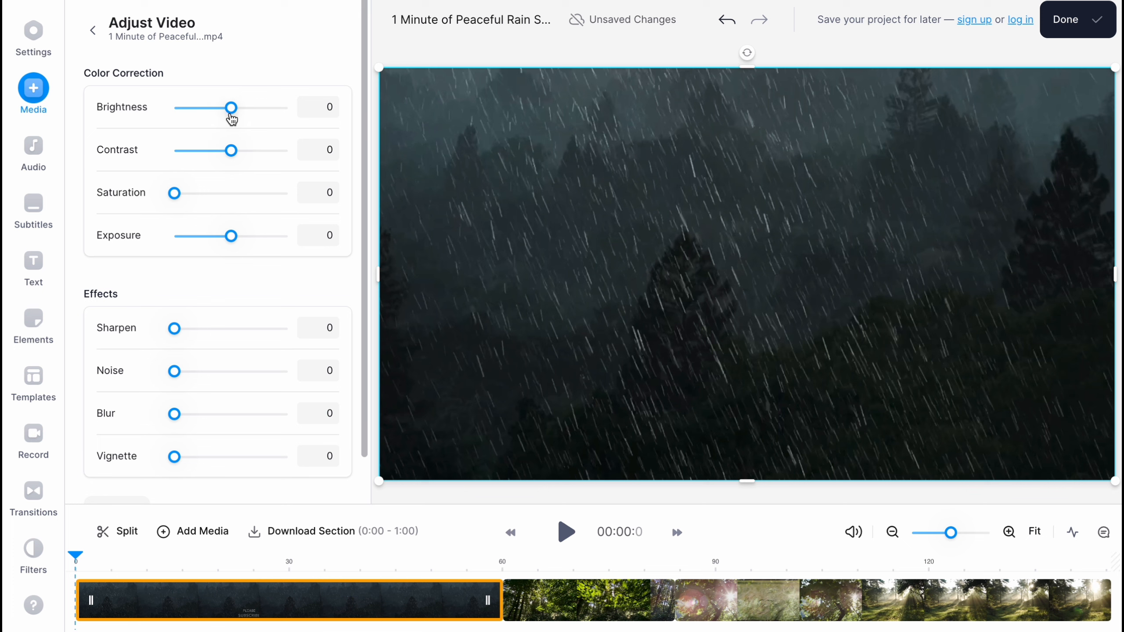
mouse_move(232, 119)
mouse_down()
mouse_move(247, 116)
mouse_move(236, 113)
mouse_up()
drag(231, 151, 250, 155)
drag(176, 195, 221, 195)
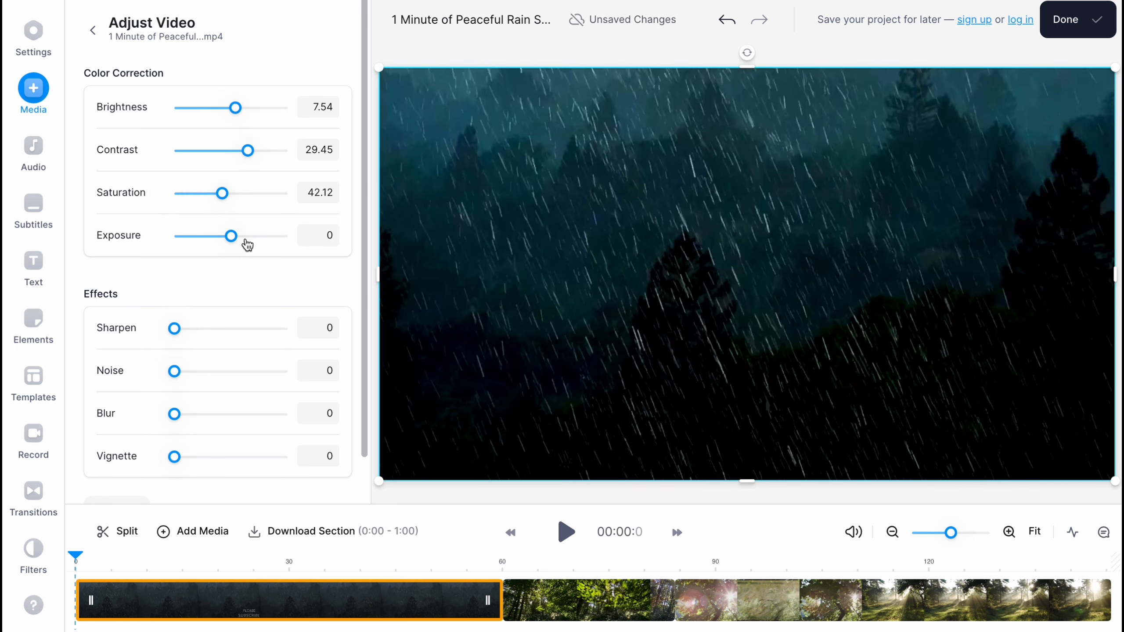
drag(232, 237, 216, 237)
drag(187, 329, 212, 328)
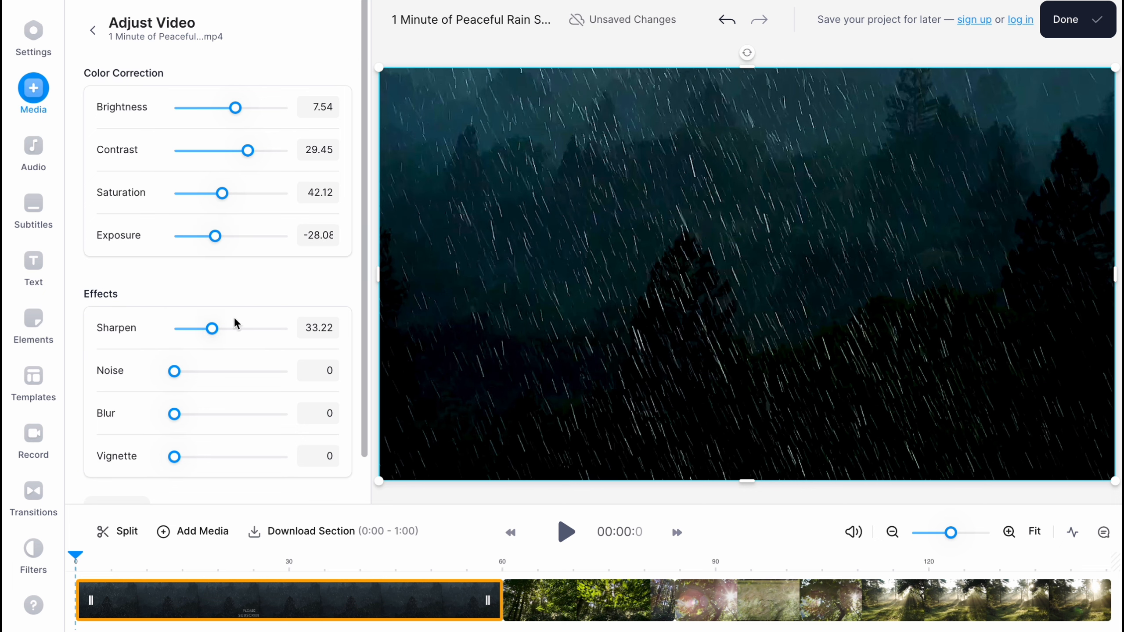
scroll(224, 314, down, 1)
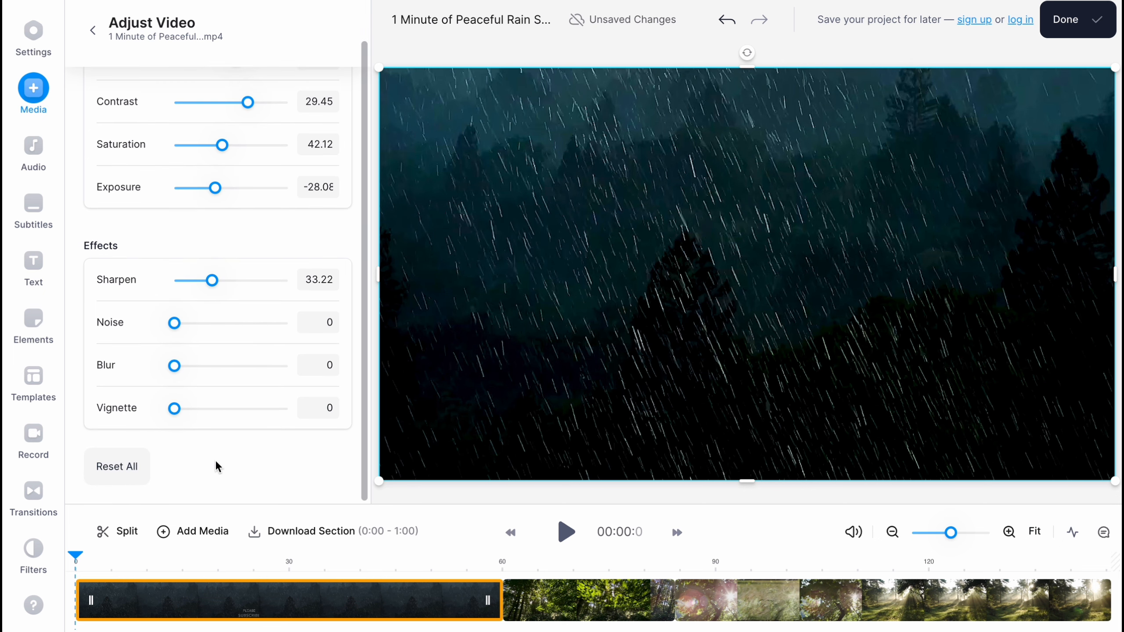
click(129, 477)
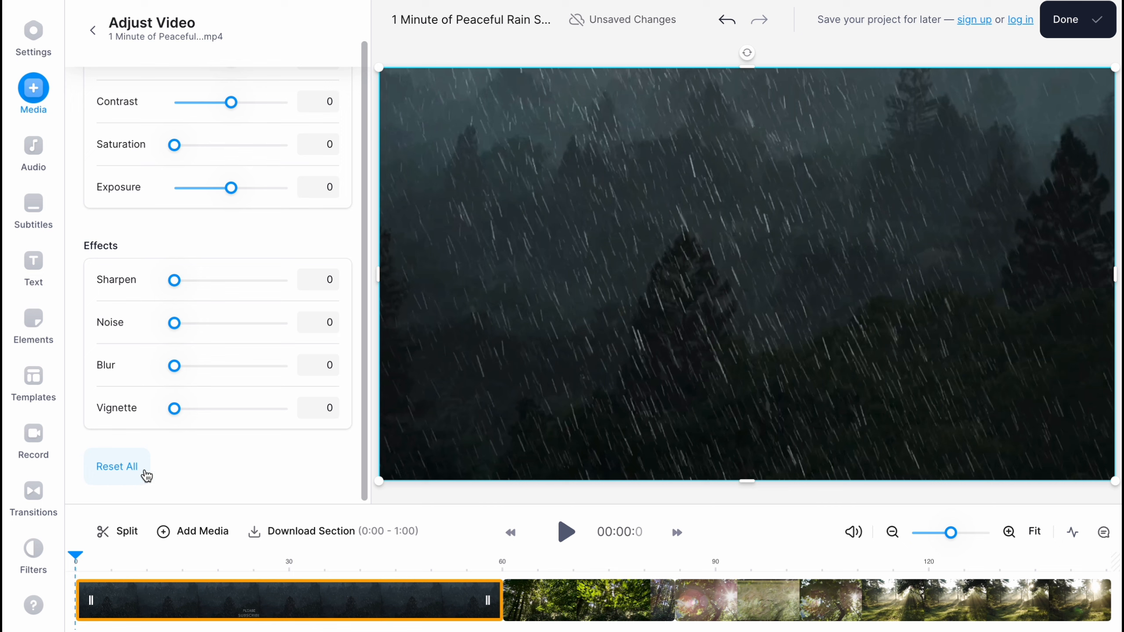
Set the rain clip's saturation to 51.03 and brightness to 29.45, and return to its main editing options.
scroll(146, 476, up, 2)
drag(176, 193, 234, 199)
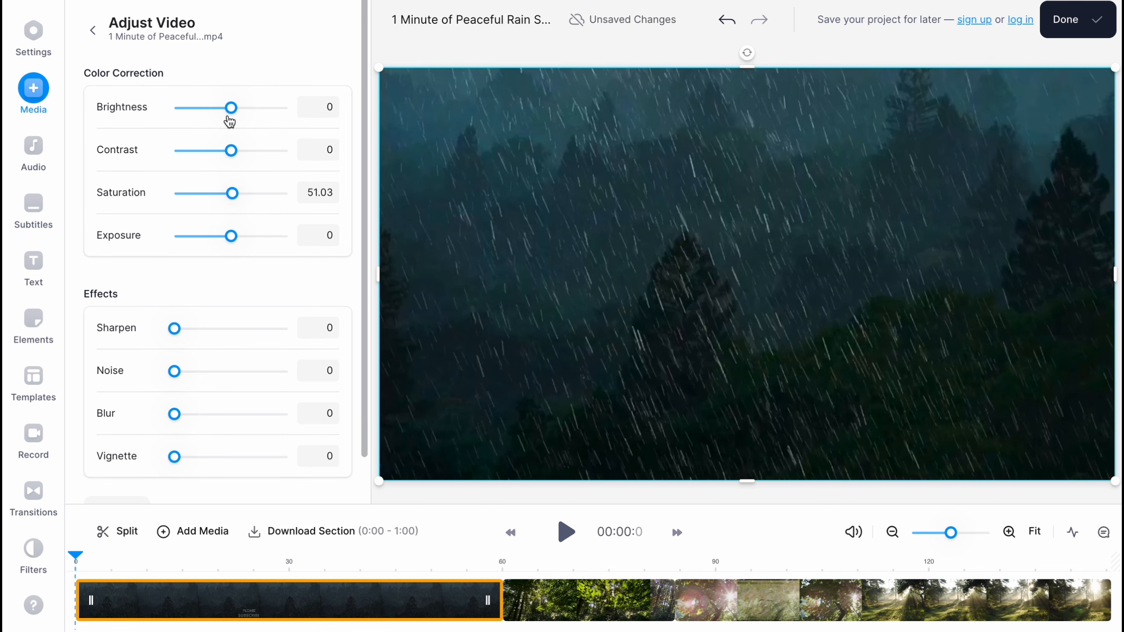
drag(232, 111, 250, 114)
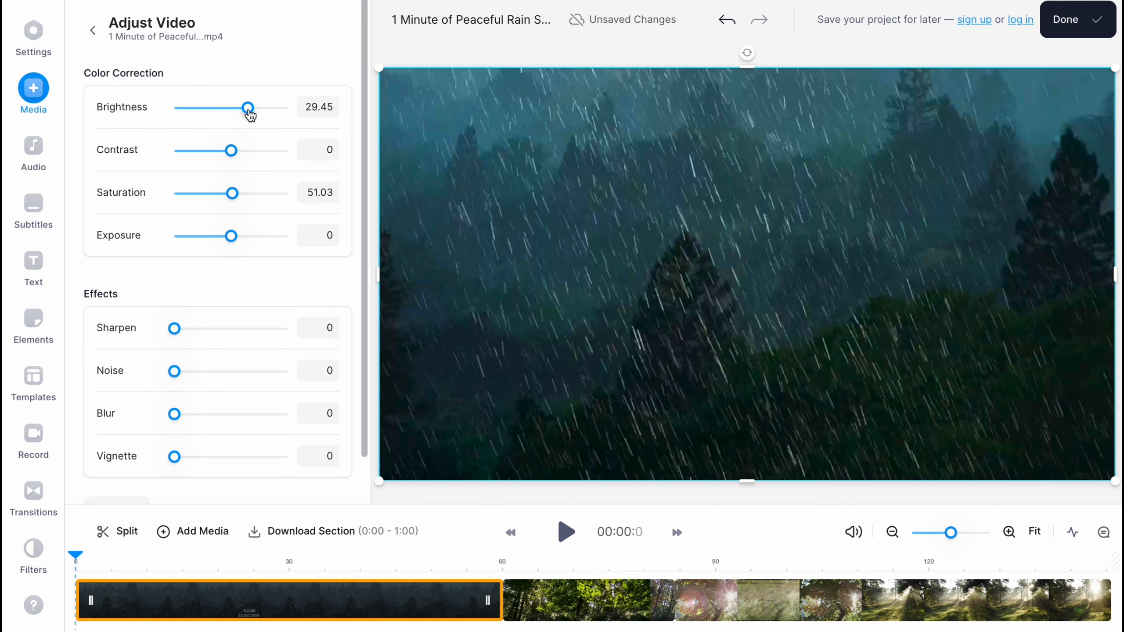
click(94, 31)
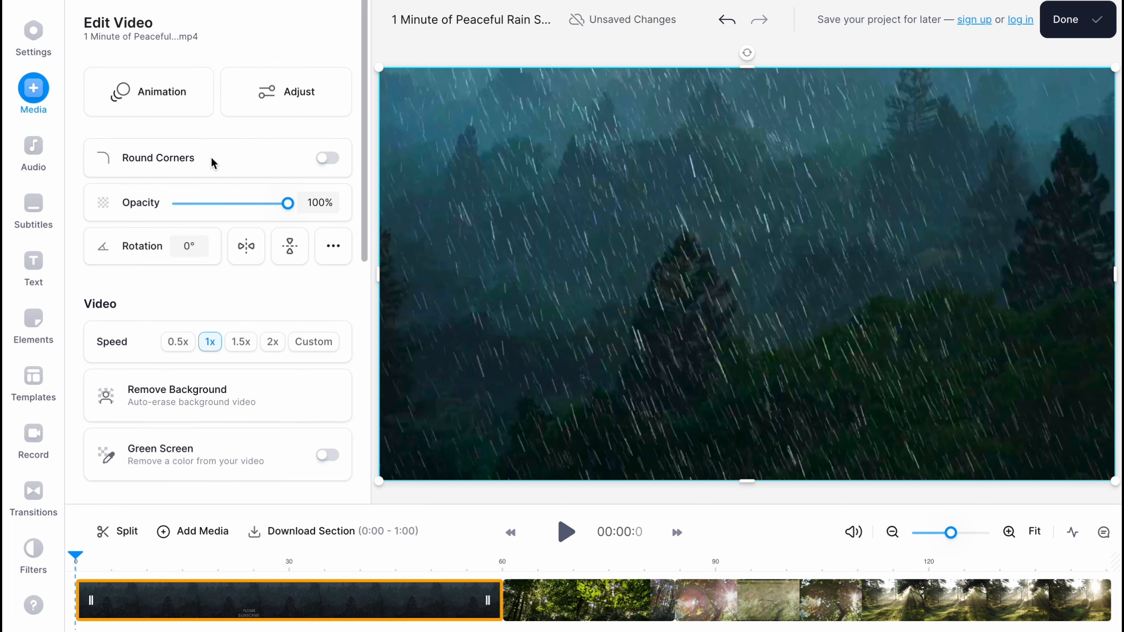
Set the rain clip's audio volume to 0% and look through its remaining audio, duration and replacement options.
drag(287, 204, 319, 203)
scroll(291, 263, down, 4)
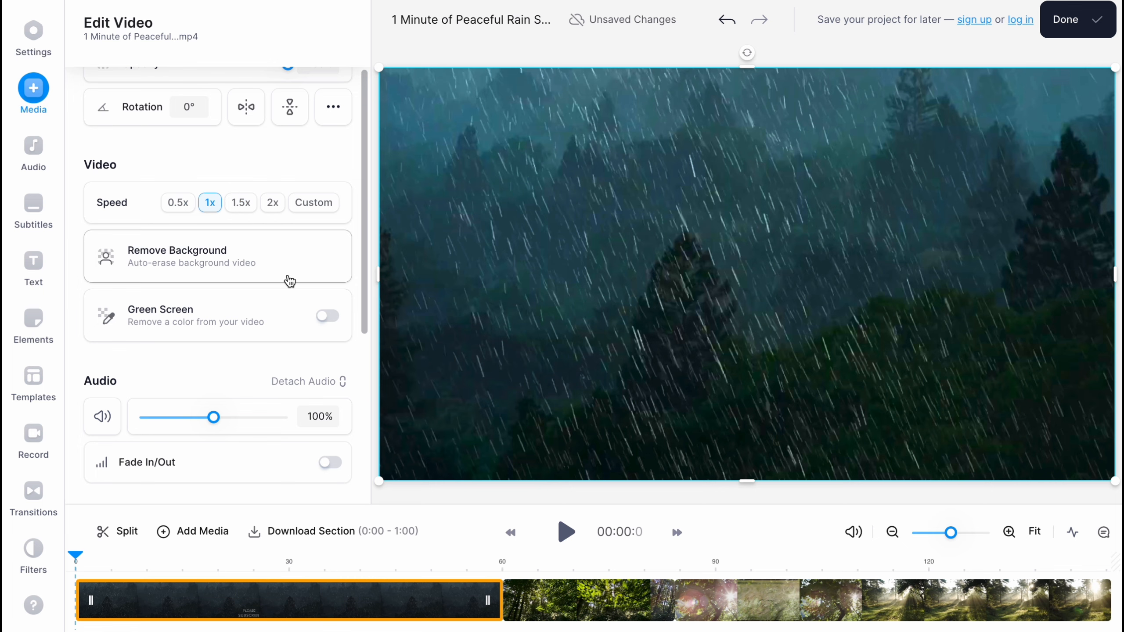
scroll(289, 281, down, 1)
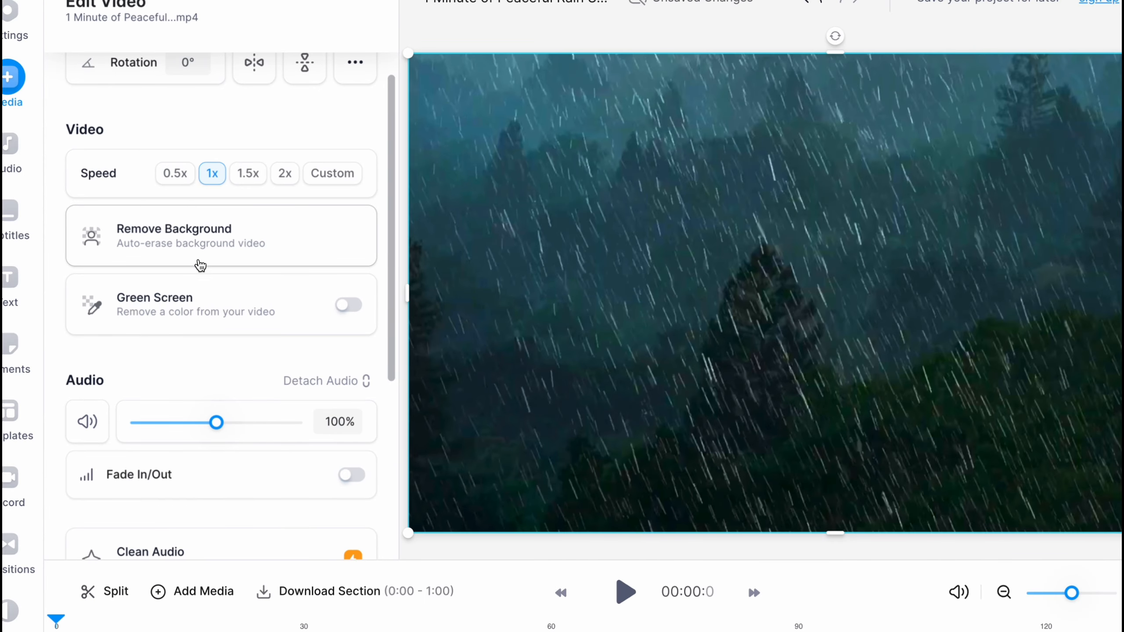
scroll(195, 257, down, 1)
scroll(195, 259, down, 1)
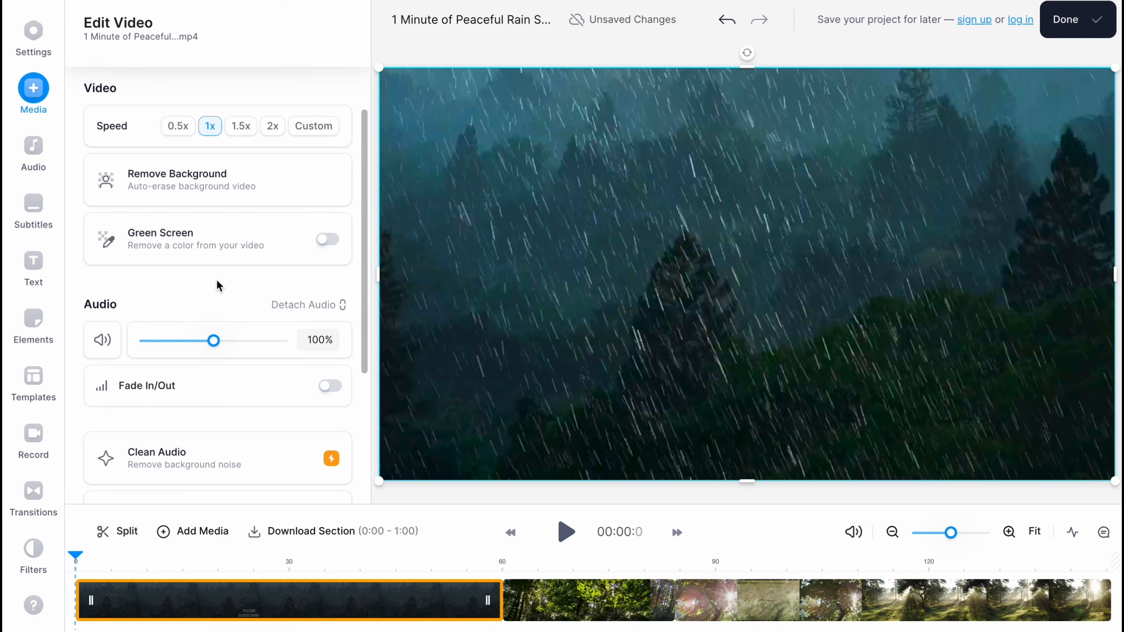
drag(215, 342, 75, 338)
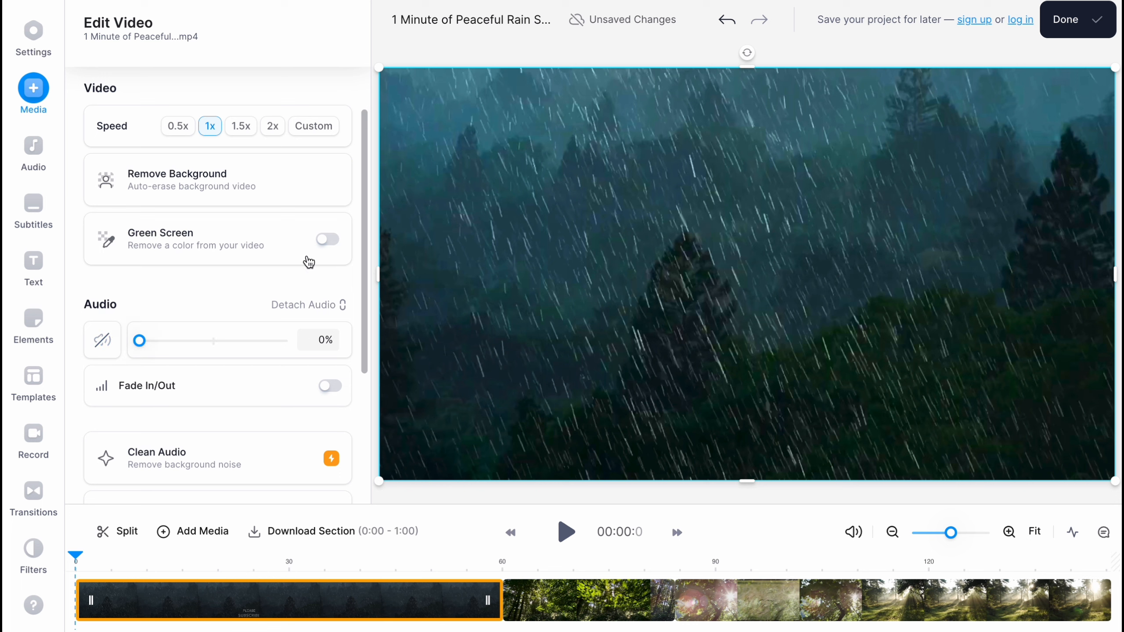
scroll(238, 361, down, 3)
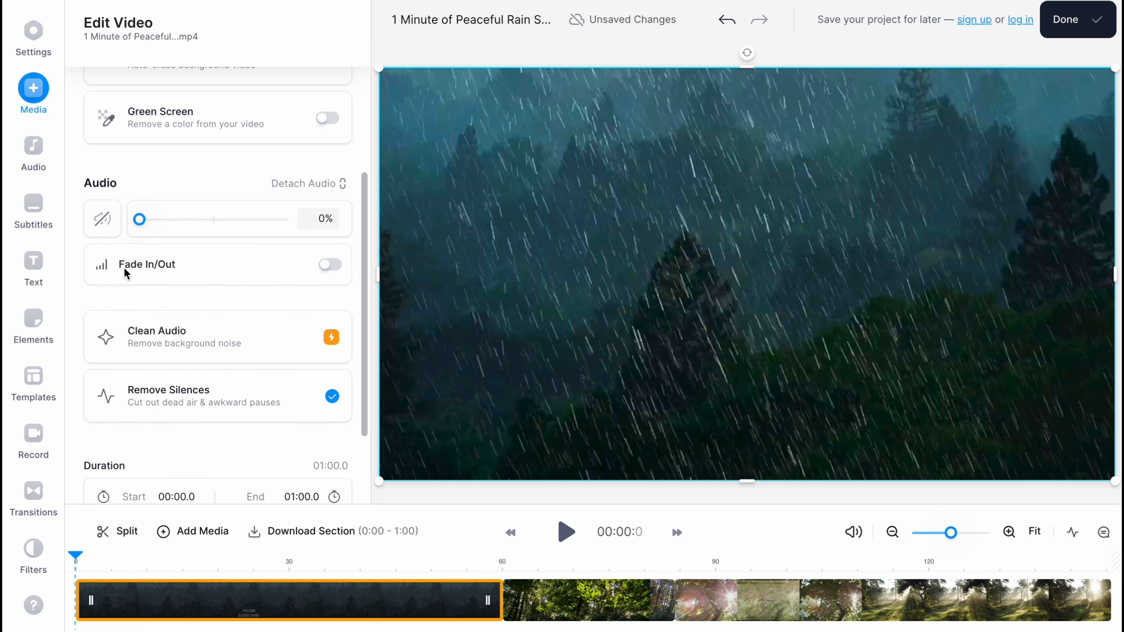
scroll(302, 277, down, 3)
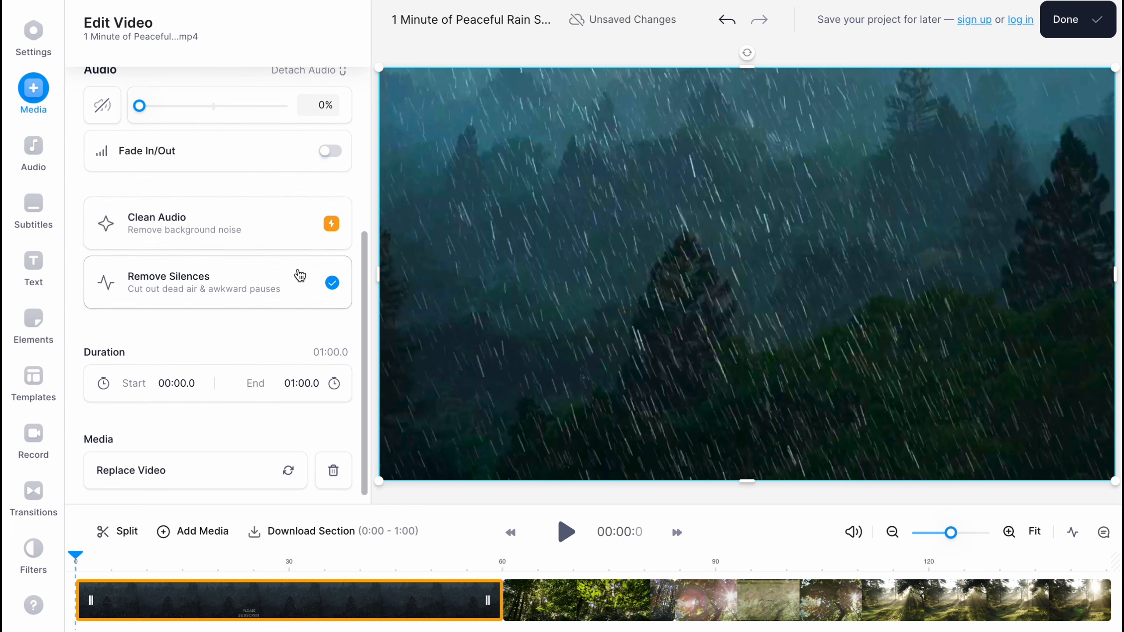
scroll(241, 292, down, 1)
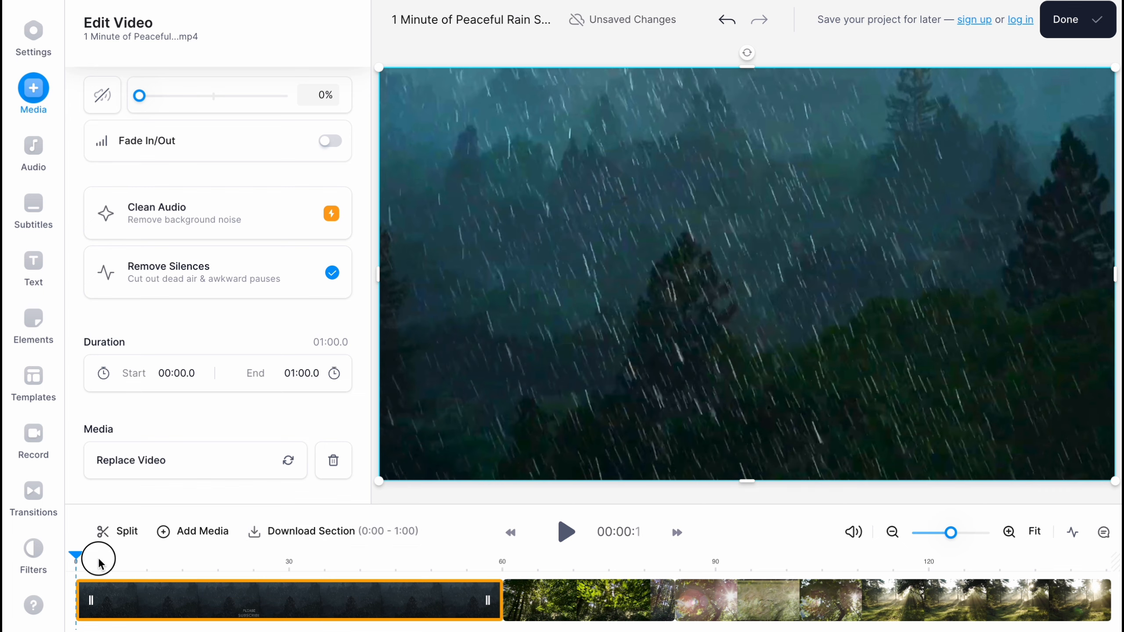
Split the rain clip at 00:23.7 and delete the part before the cut.
click(245, 563)
click(115, 533)
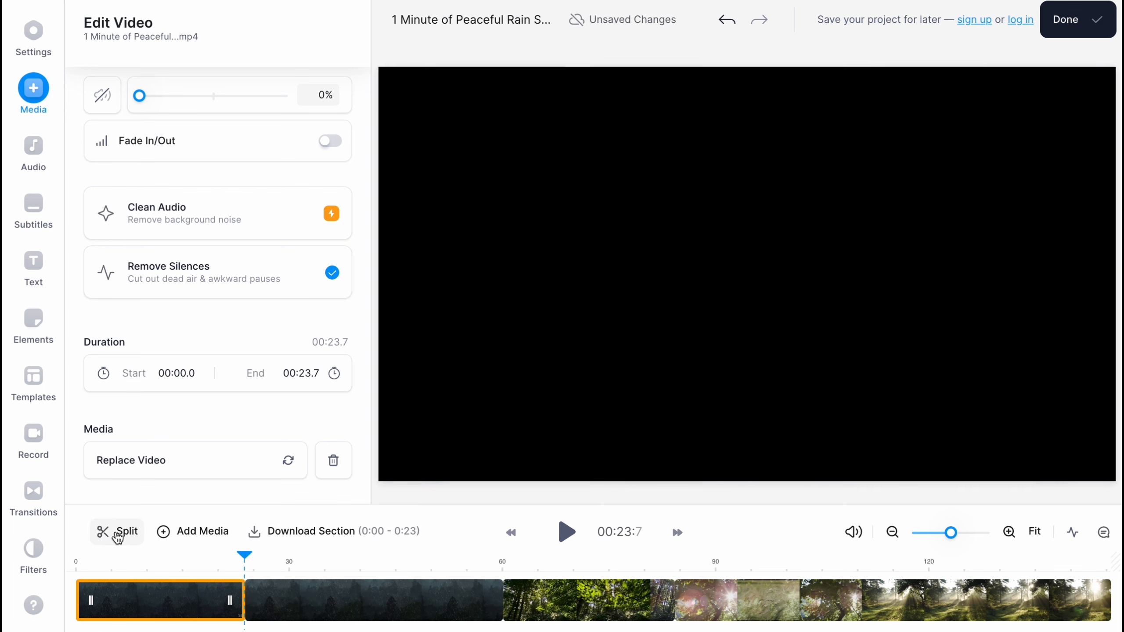
key(Delete)
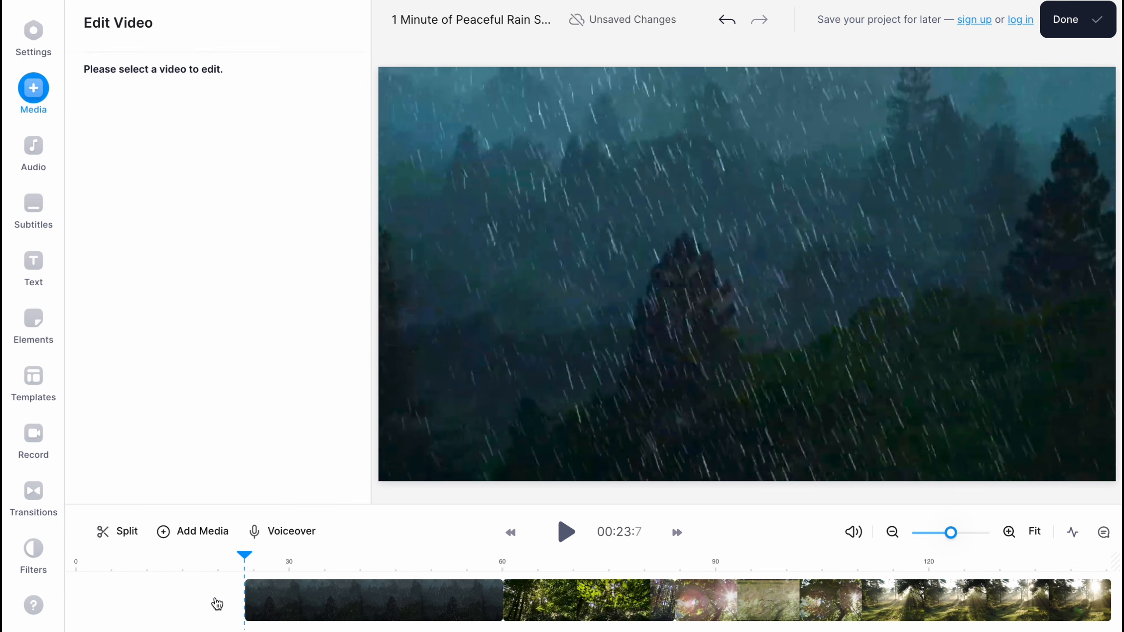
Move the remaining rain clip to the start of the timeline and close the gaps before the green forest and nature clips.
drag(364, 595, 158, 592)
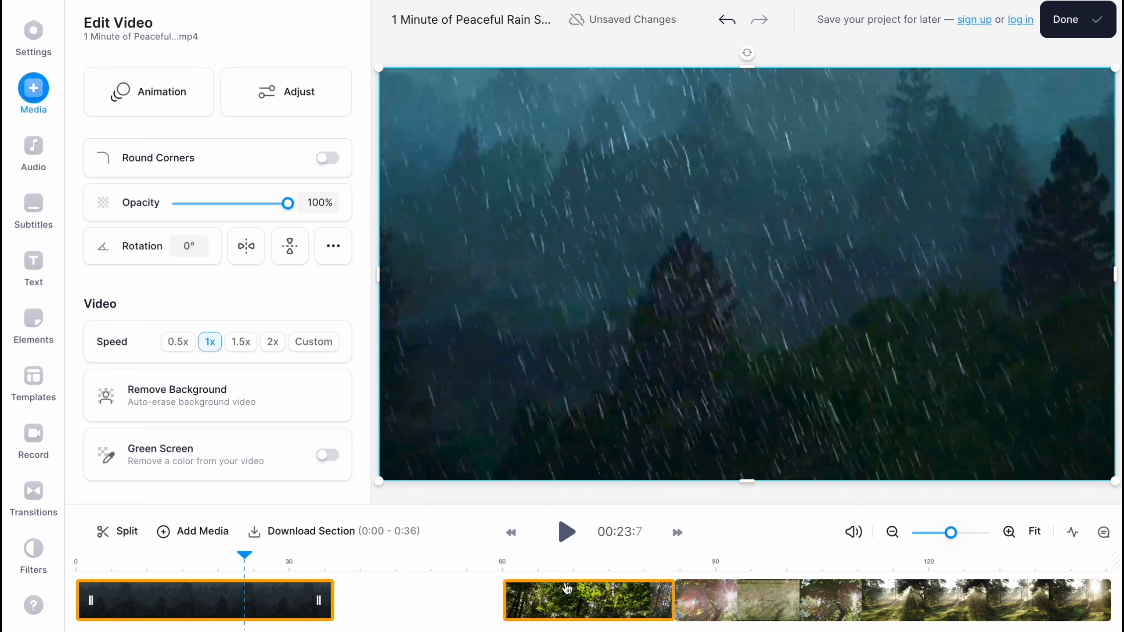
drag(571, 594, 416, 589)
drag(733, 585, 564, 591)
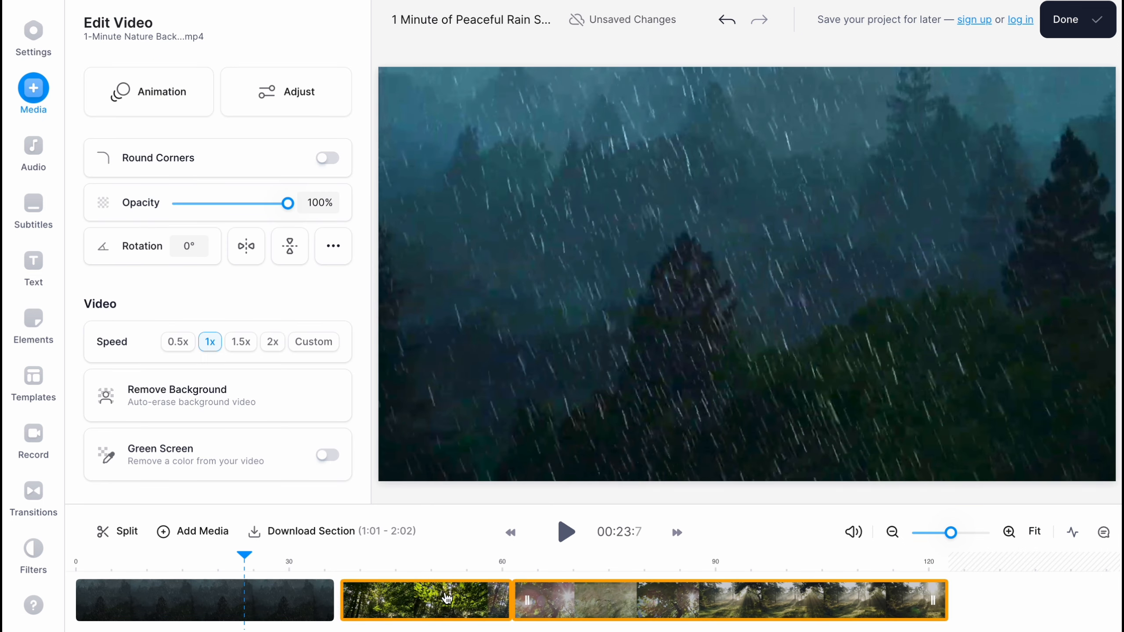
drag(412, 594, 385, 596)
drag(539, 593, 523, 592)
click(252, 601)
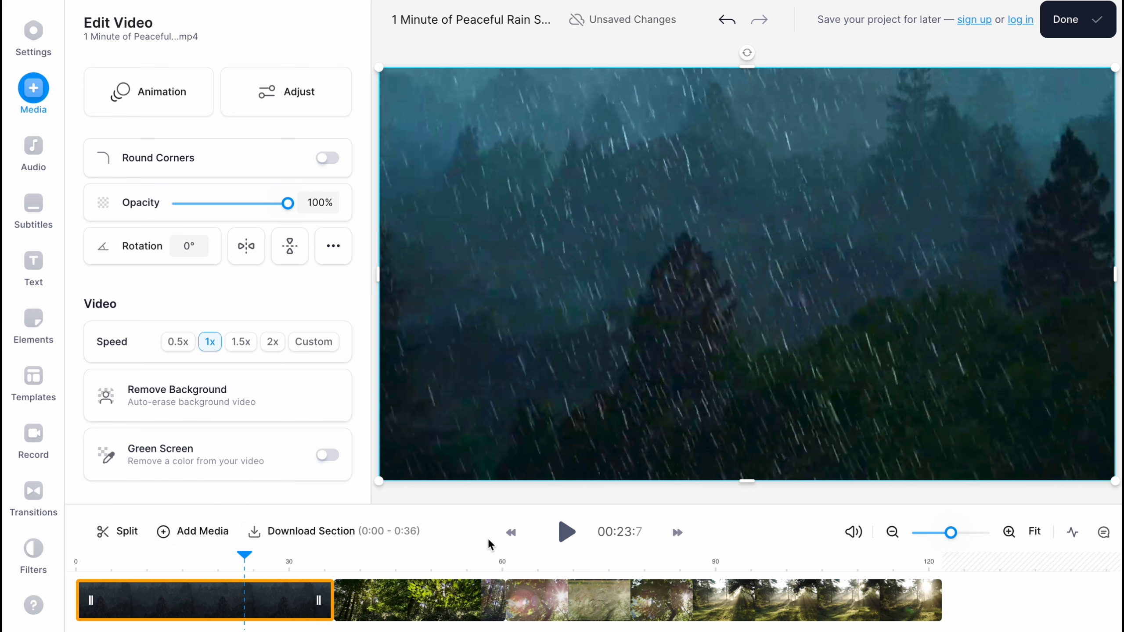
Show the audio waveforms on the timeline clips and move the playhead to 00:49.5 in the green forest clip.
mouse_move(964, 538)
mouse_down()
mouse_move(938, 533)
mouse_move(951, 535)
mouse_up()
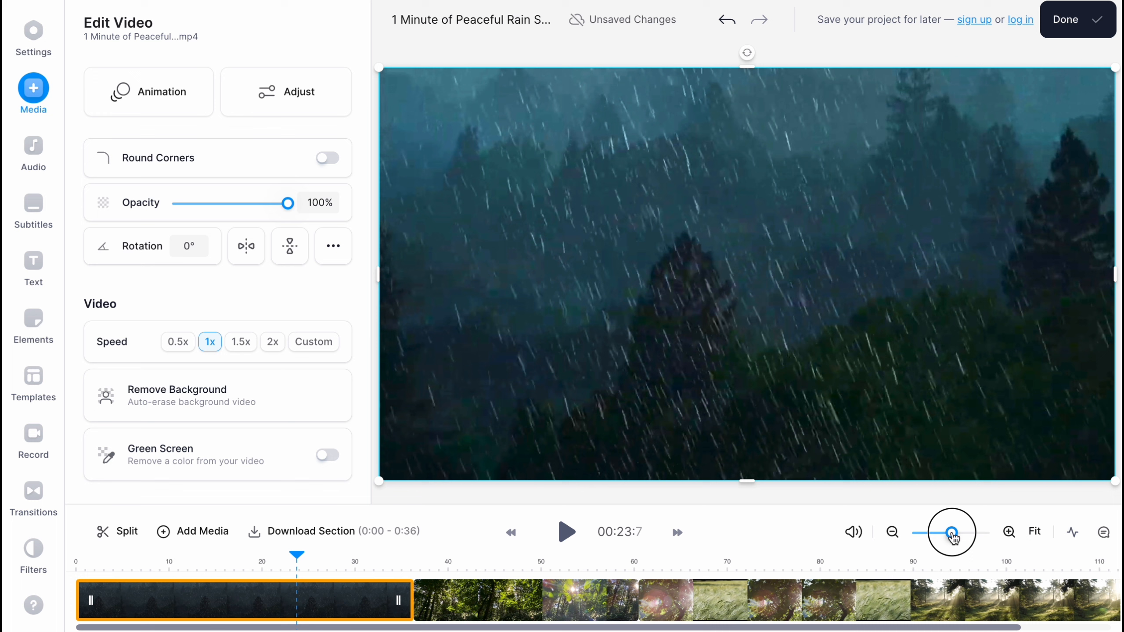
click(1036, 533)
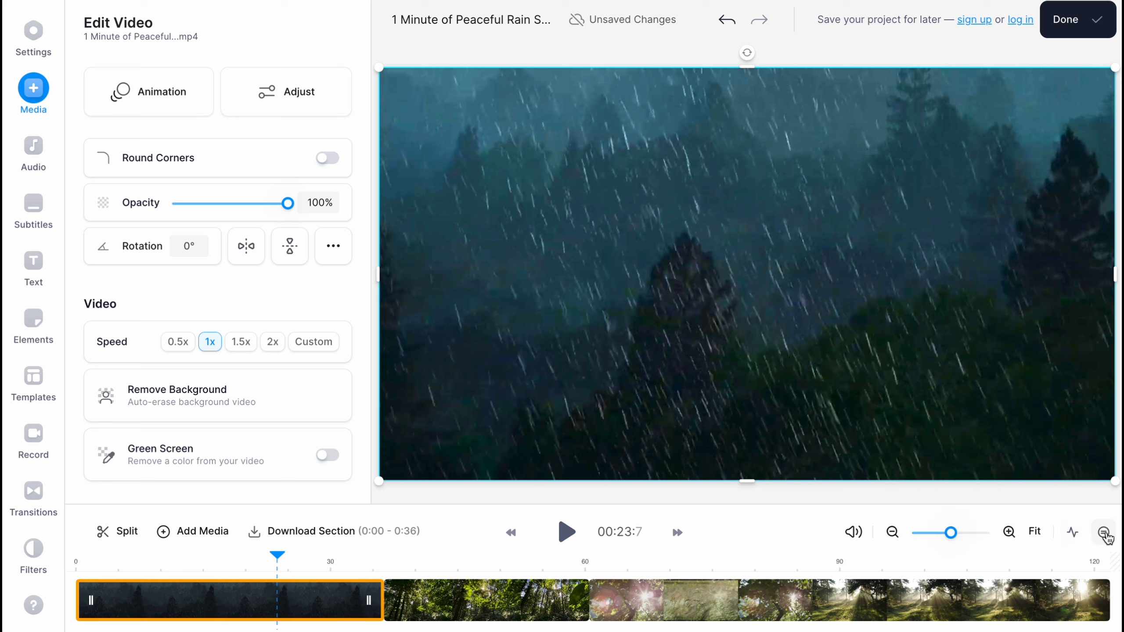
click(1073, 532)
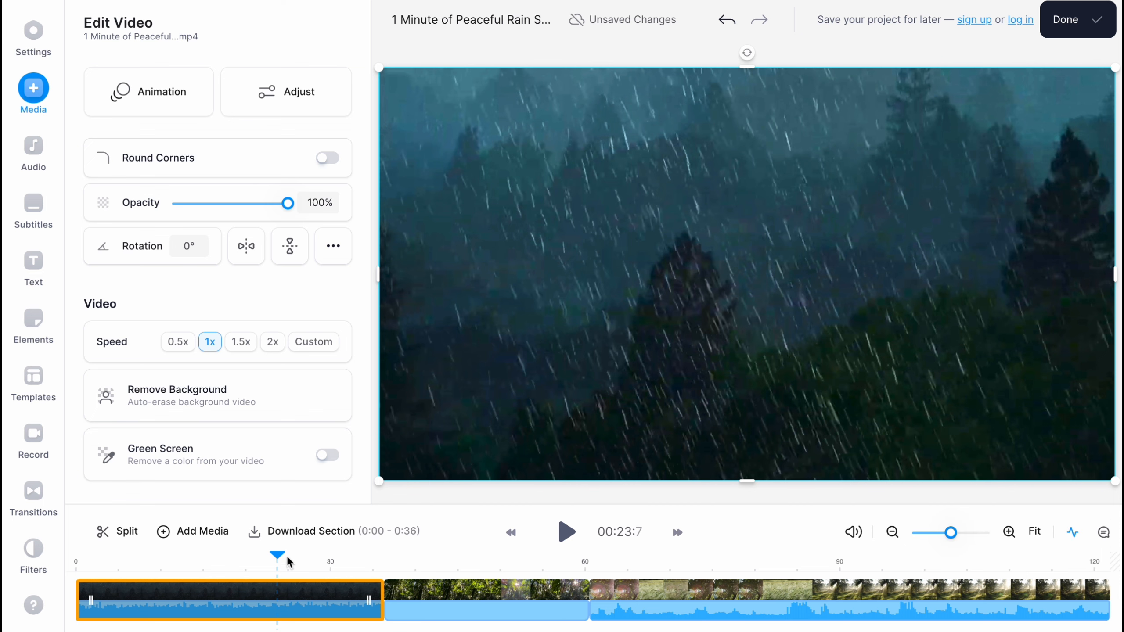
drag(279, 560, 498, 571)
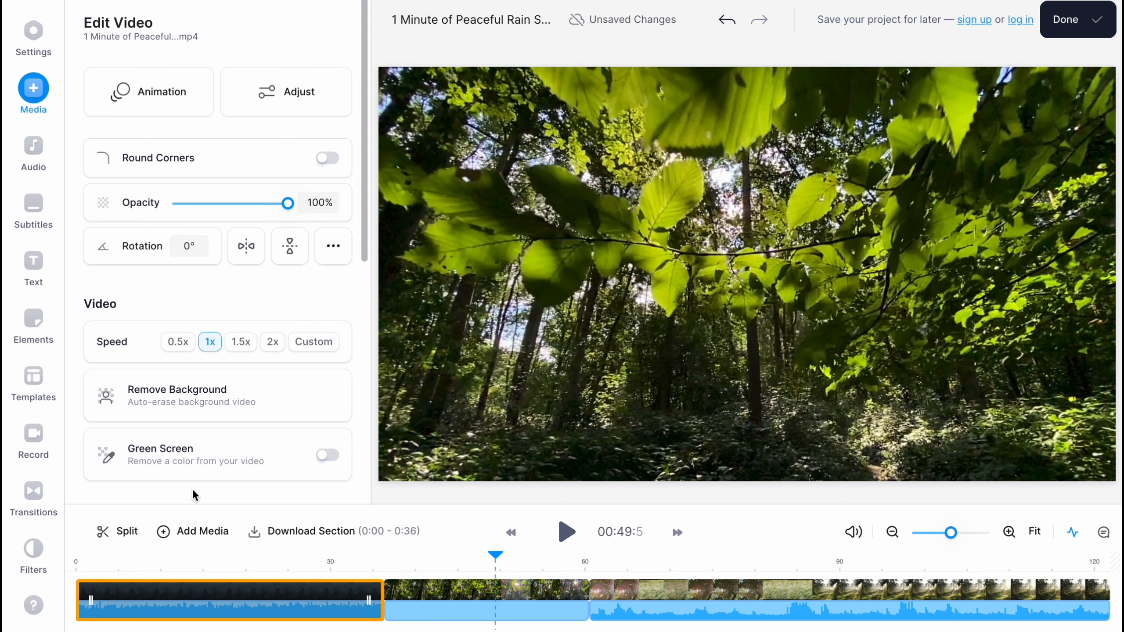
Add a Dissolve transition between the rain clip and the green forest clip and play it back.
click(35, 494)
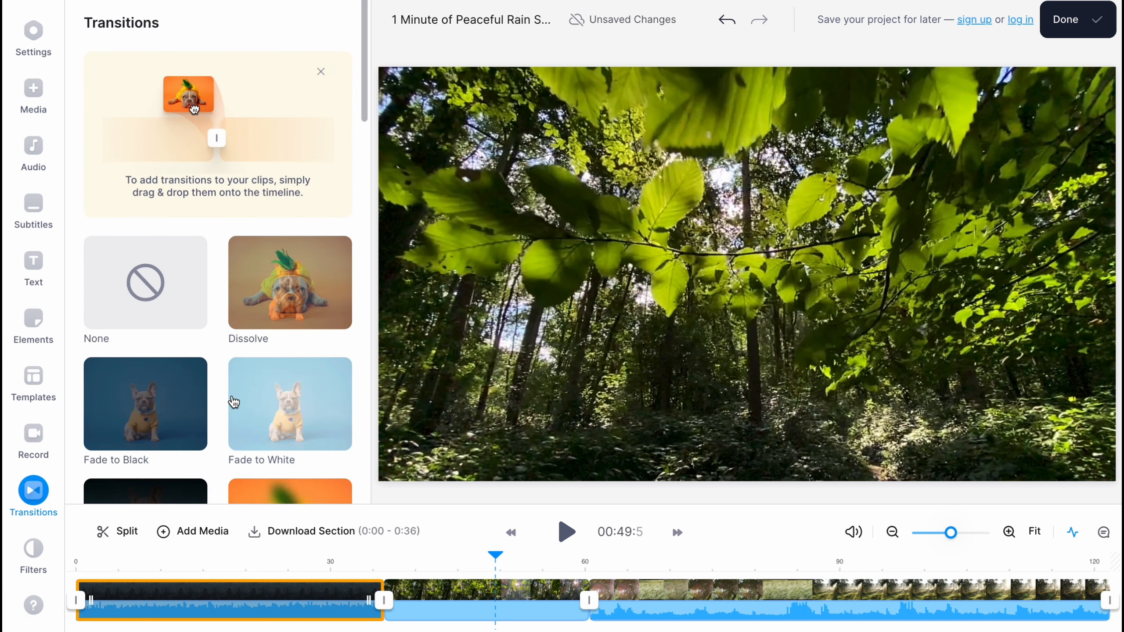
scroll(208, 400, down, 2)
scroll(208, 400, down, 5)
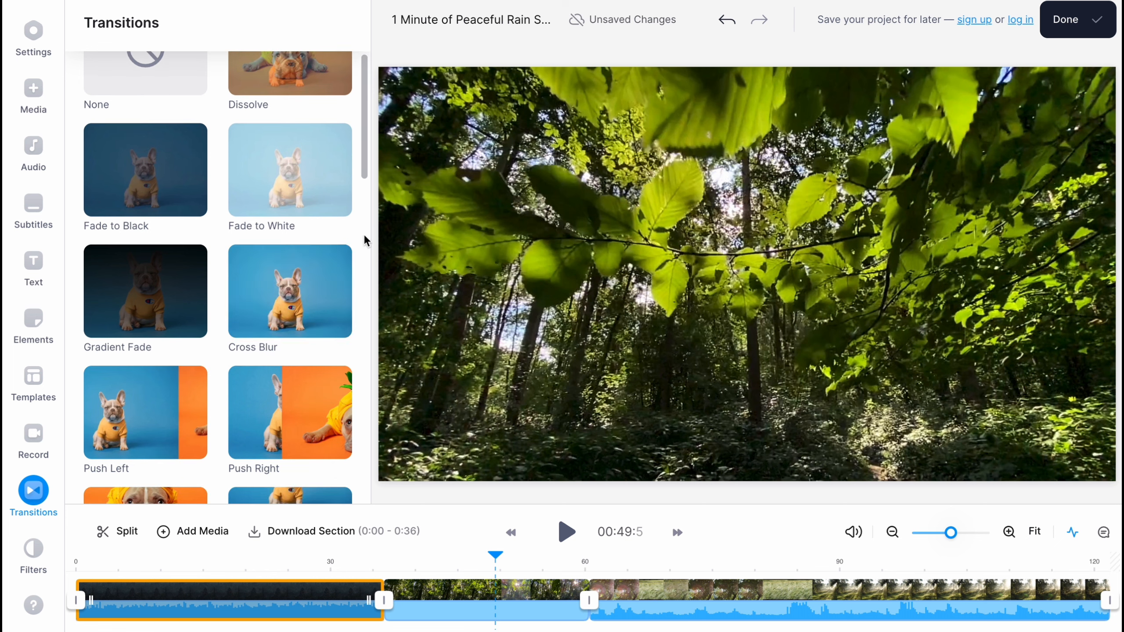
scroll(351, 223, up, 1)
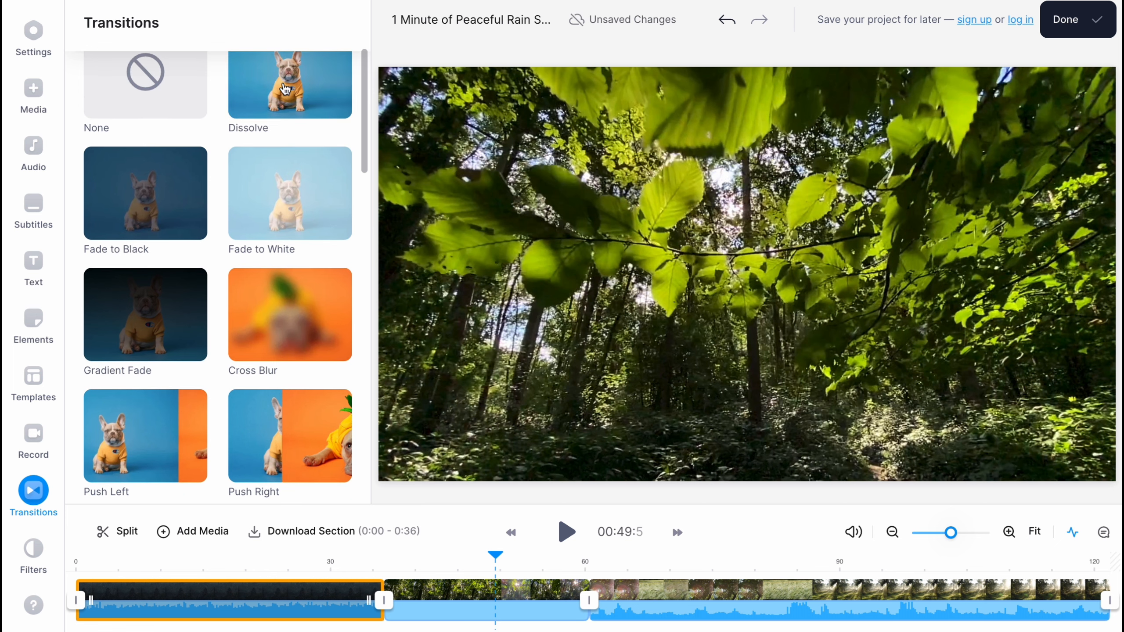
drag(285, 88, 383, 600)
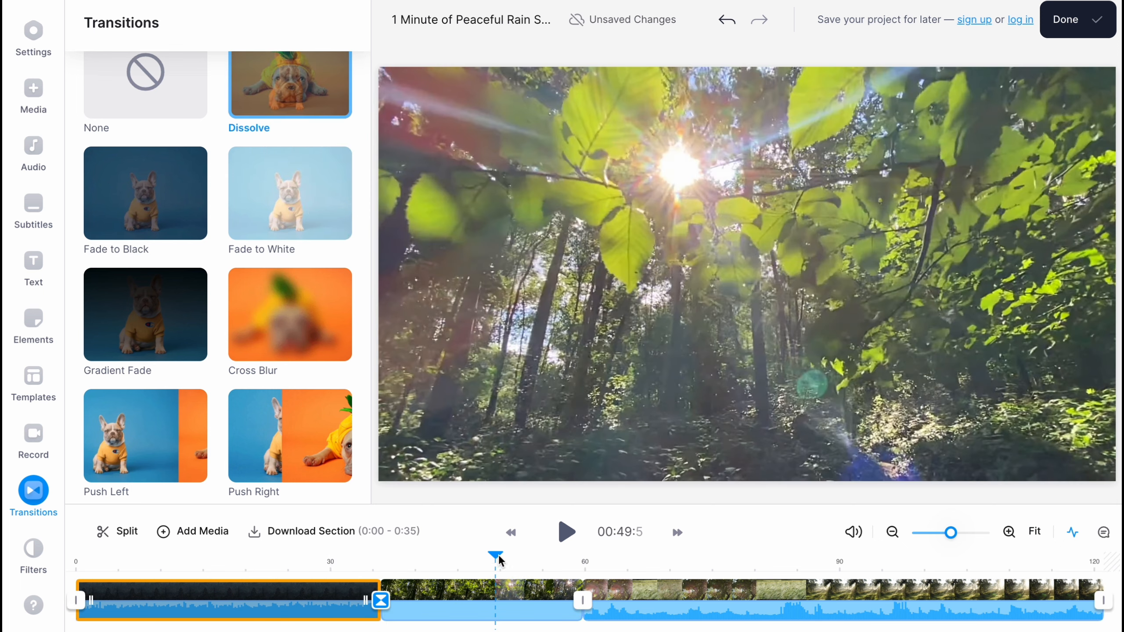
drag(499, 560, 362, 557)
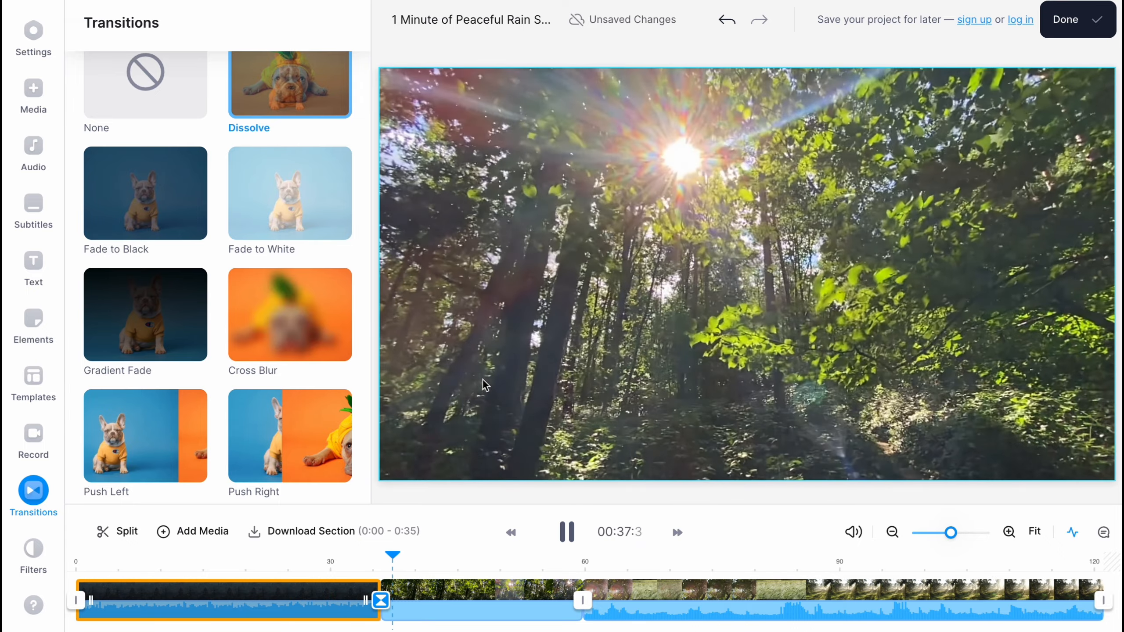
click(383, 602)
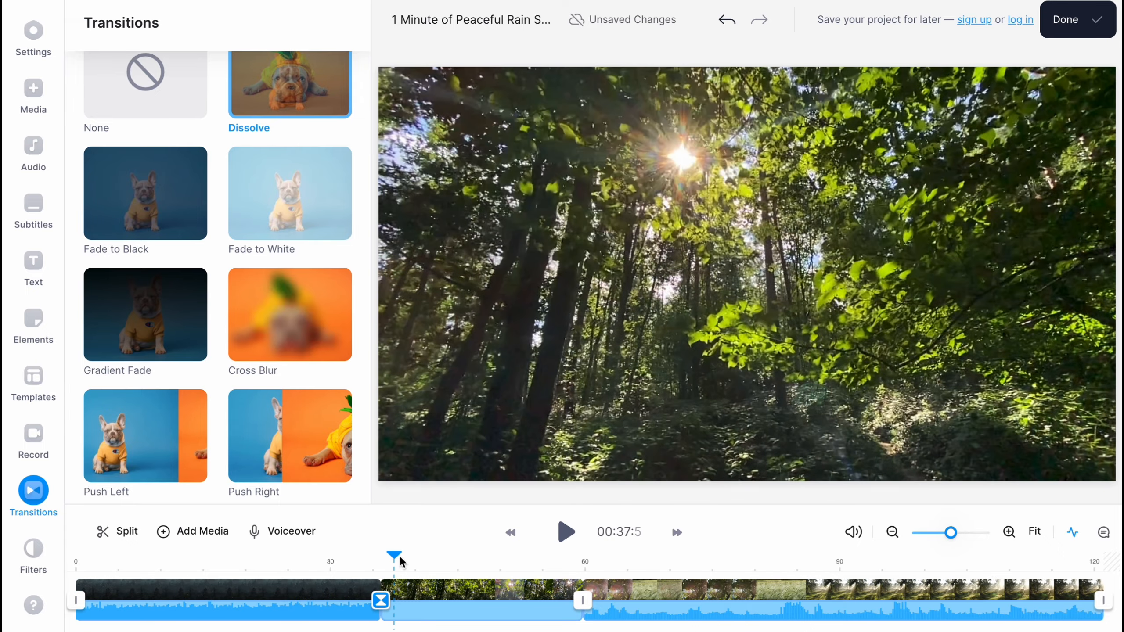
Add a Cross Blur transition between the green forest clip and the nature clip and preview it.
drag(399, 556, 427, 556)
drag(274, 319, 555, 604)
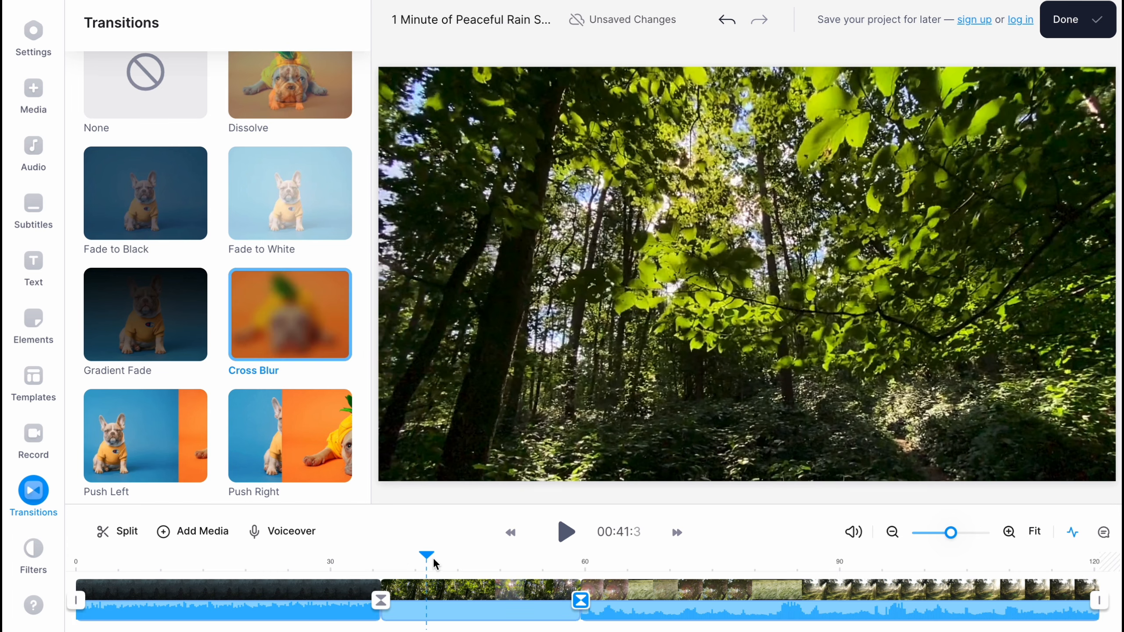
drag(427, 556, 571, 561)
key(space)
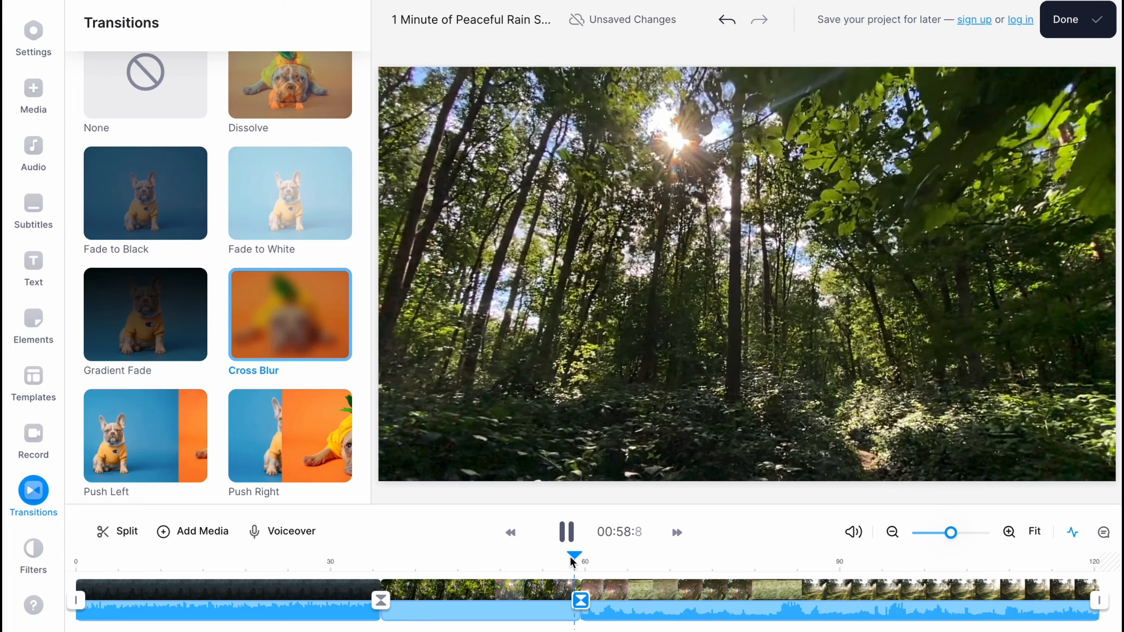
key(space)
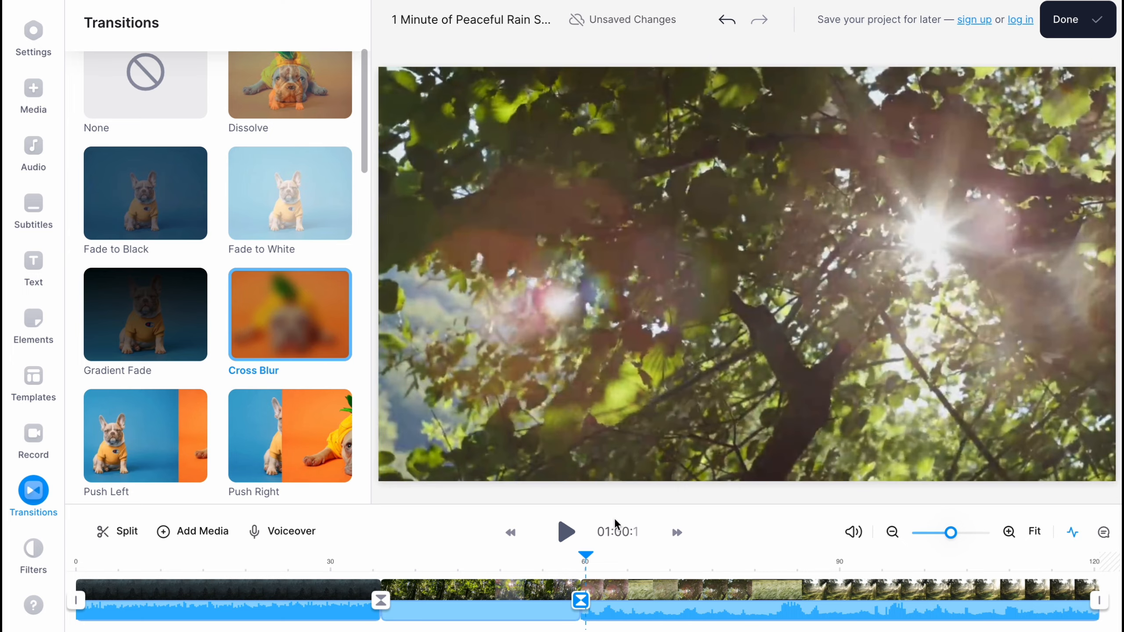
Add the green SPOOKY SEASON text preset over the rain clip at the start of the video.
drag(588, 557, 17, 493)
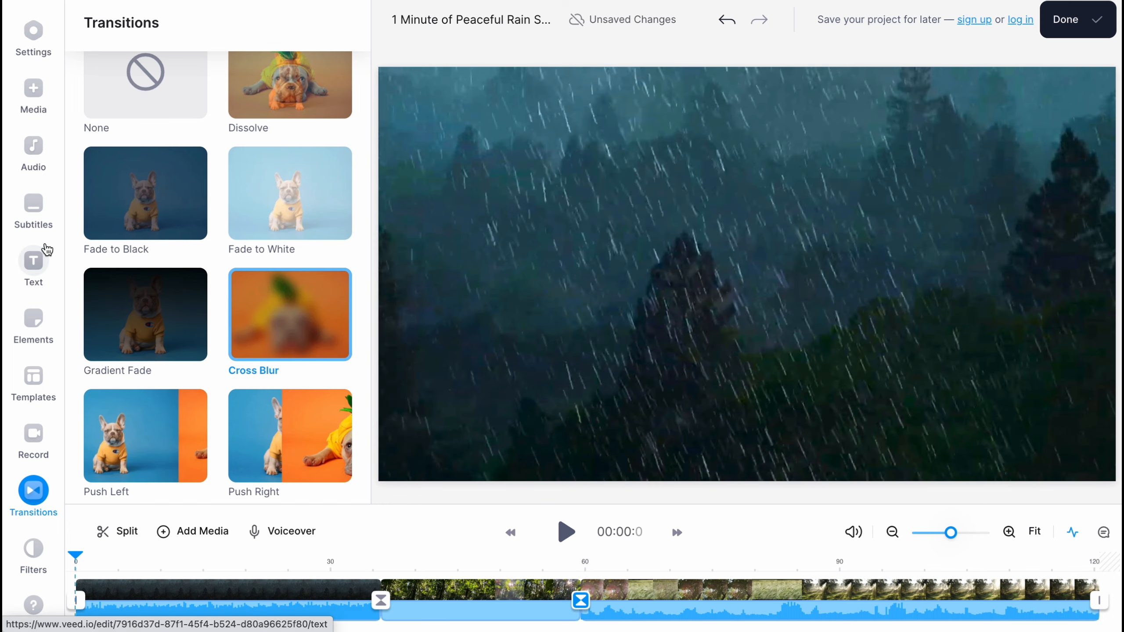
click(42, 267)
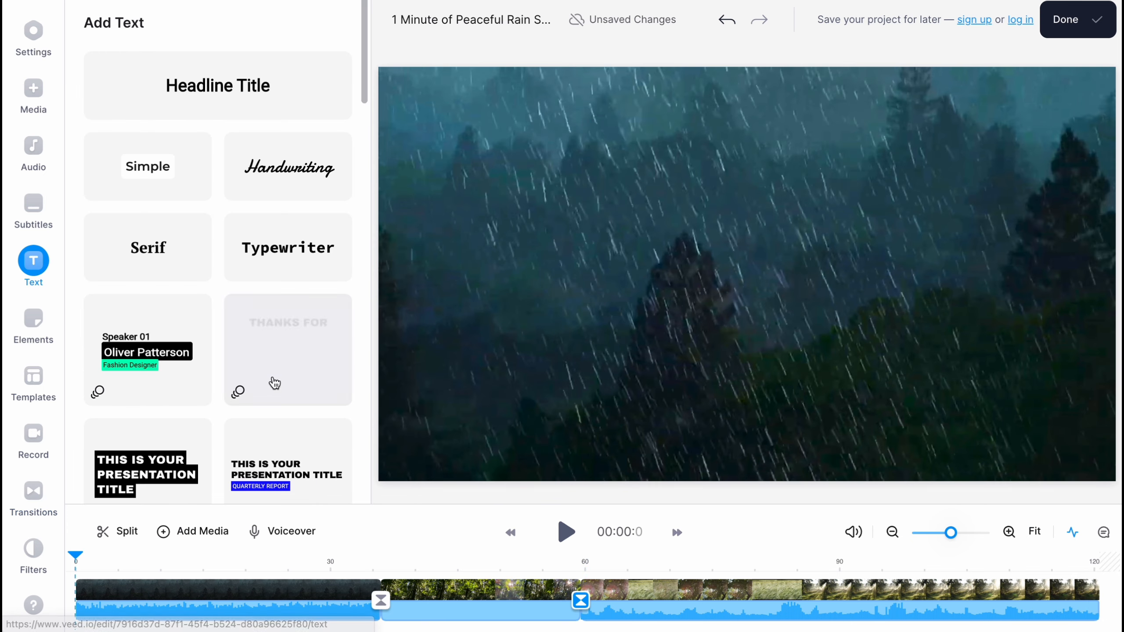
scroll(226, 286, down, 12)
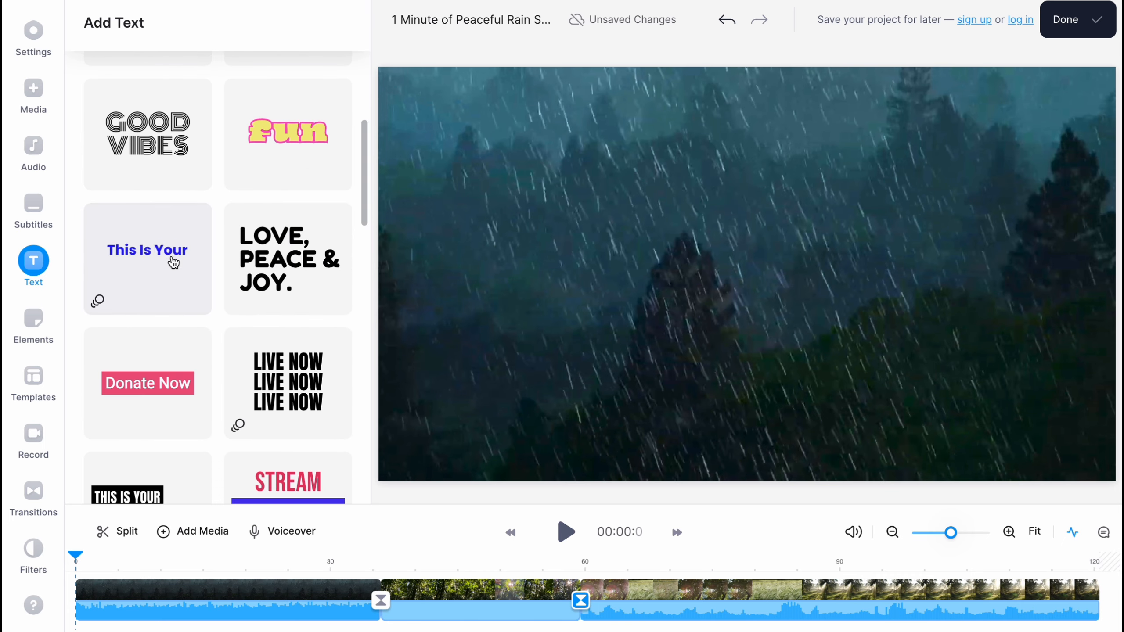
scroll(164, 259, down, 3)
scroll(163, 259, down, 5)
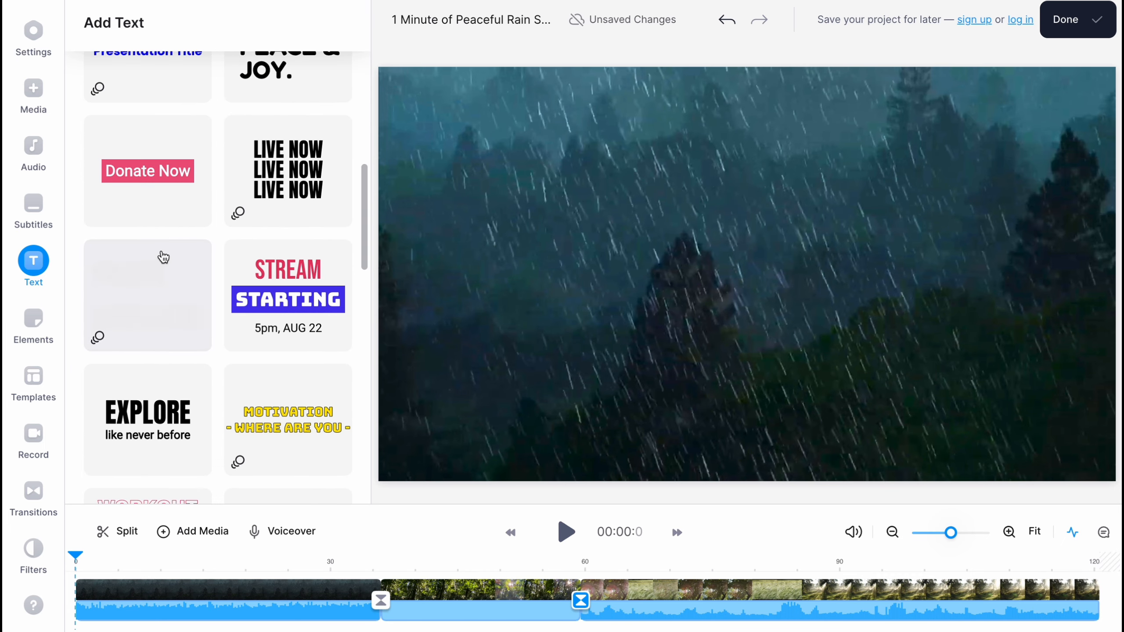
scroll(164, 266, down, 3)
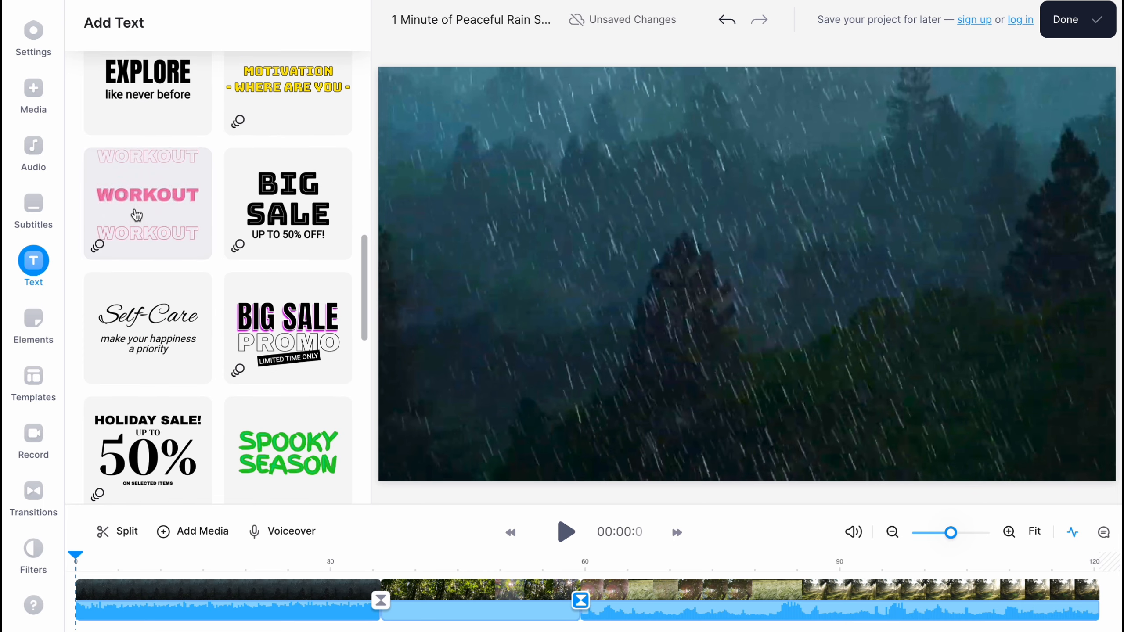
scroll(208, 310, down, 1)
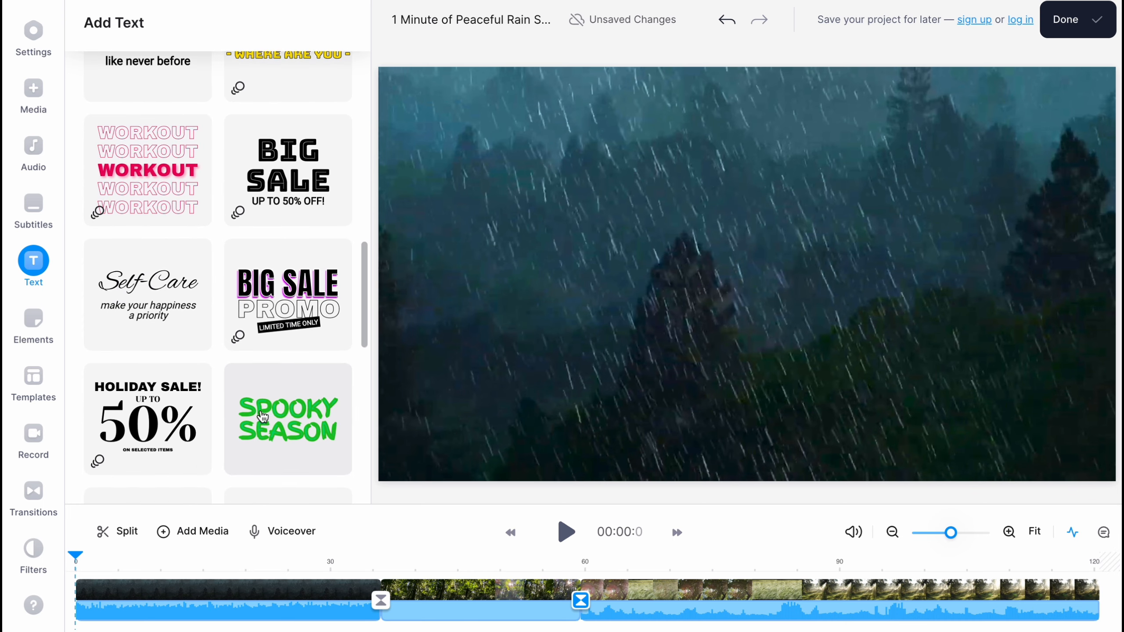
click(278, 411)
click(754, 203)
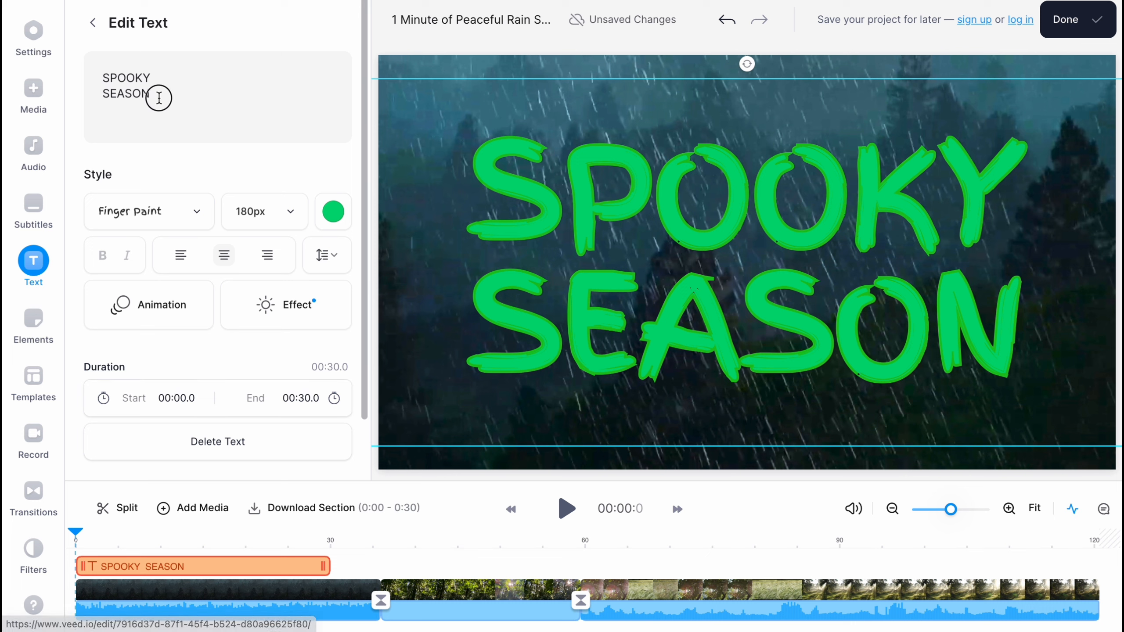
Replace the preset's wording with "Bad Weather" on two lines.
drag(160, 97, 55, 61)
text(Bad)
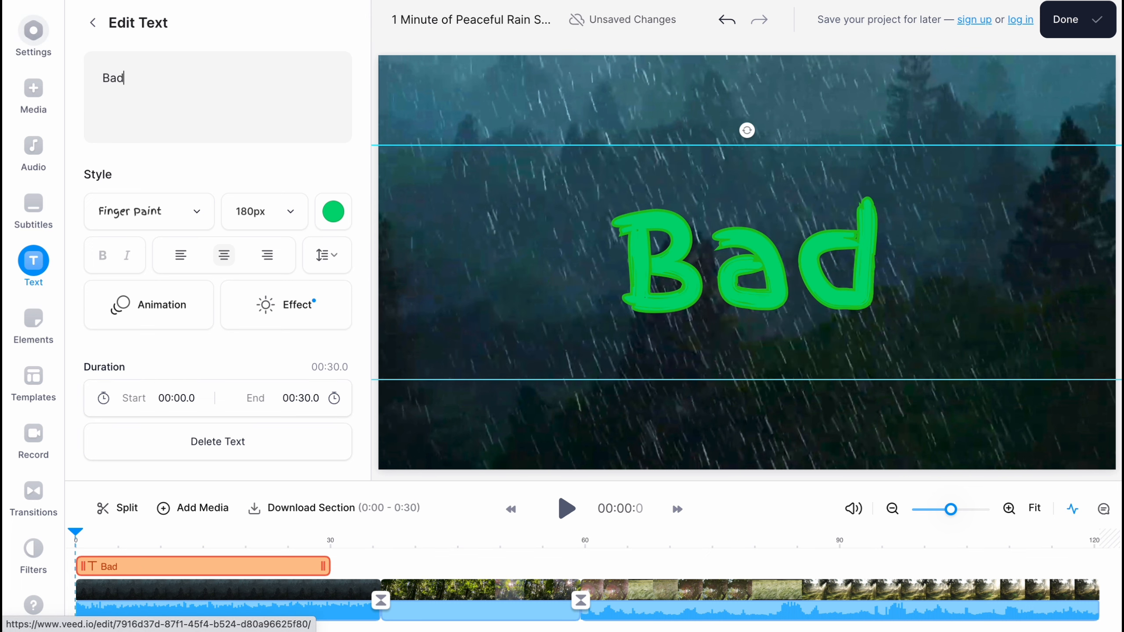
key(Return)
text(We)
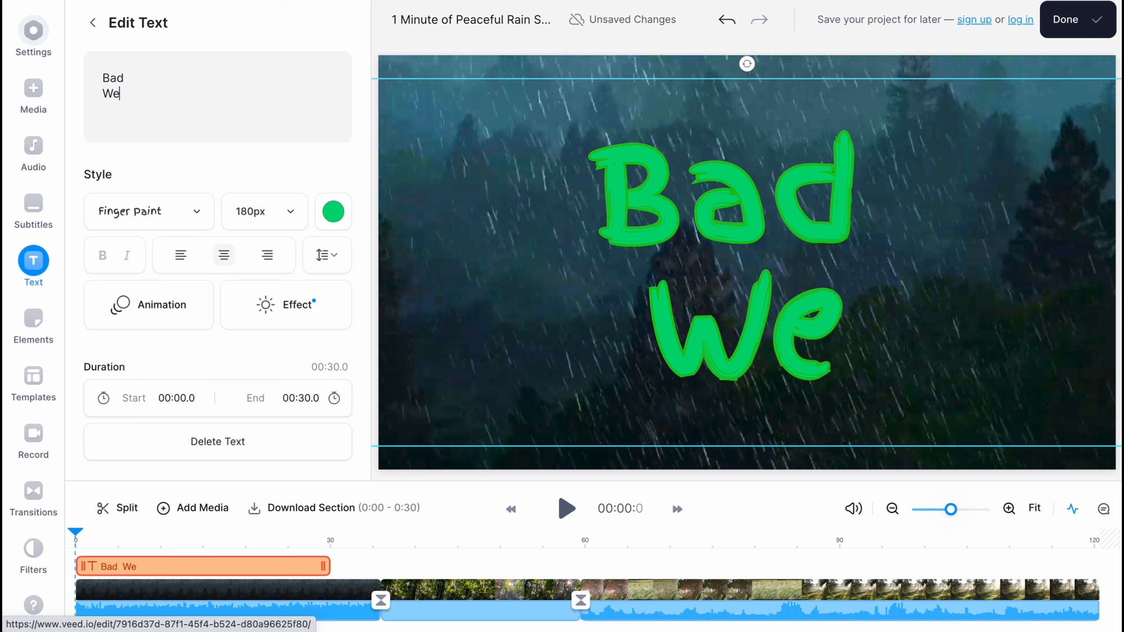
text(ather)
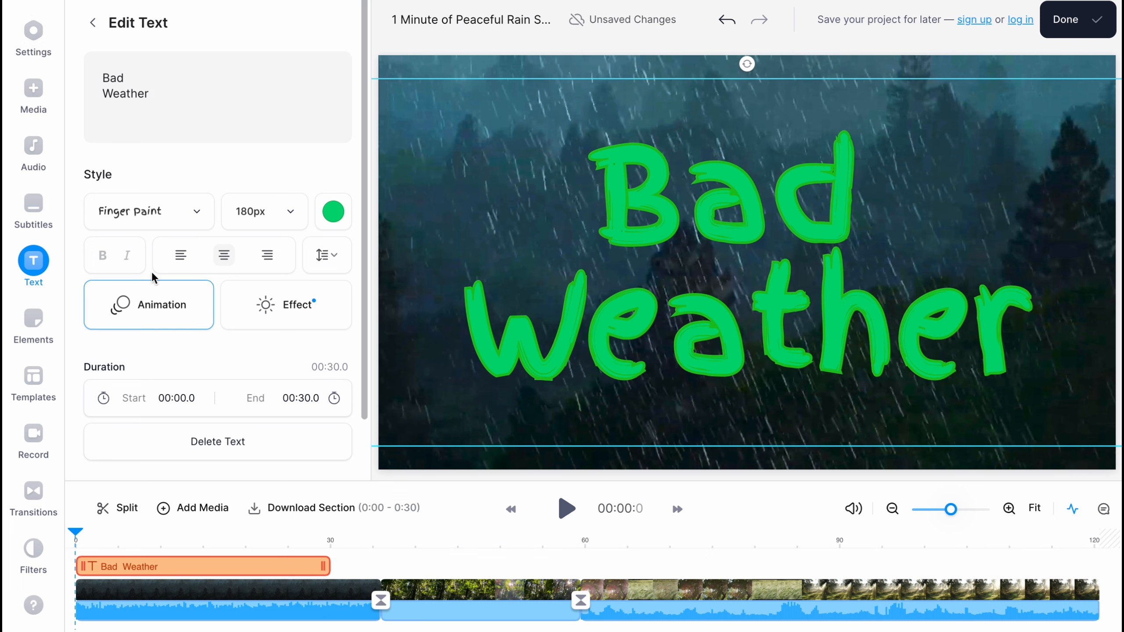
Shrink the Bad Weather title to 124px and centre it in the frame.
drag(778, 171, 657, 170)
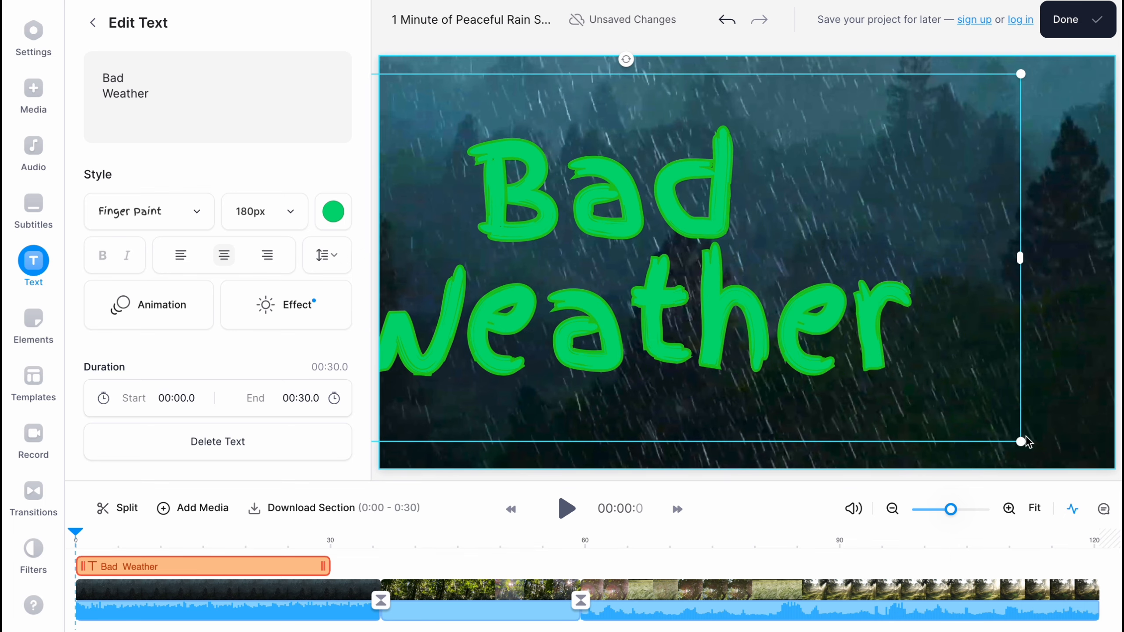
drag(1021, 439, 852, 367)
drag(637, 283, 868, 332)
Change the title's text colour from the preset swatches to yellow.
click(332, 212)
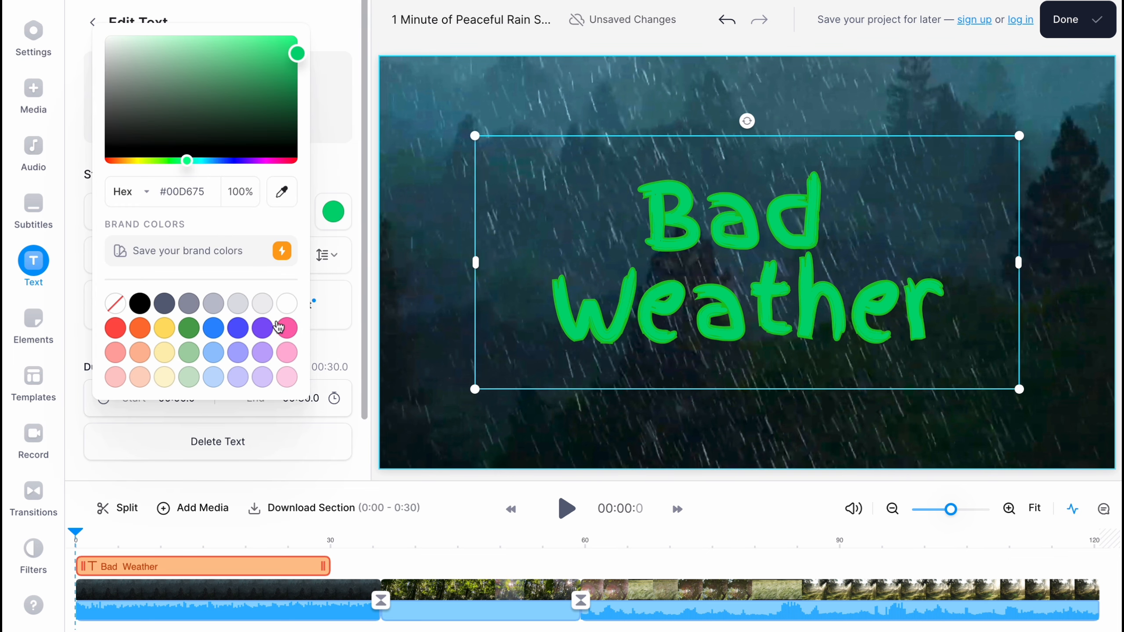
click(165, 330)
click(367, 232)
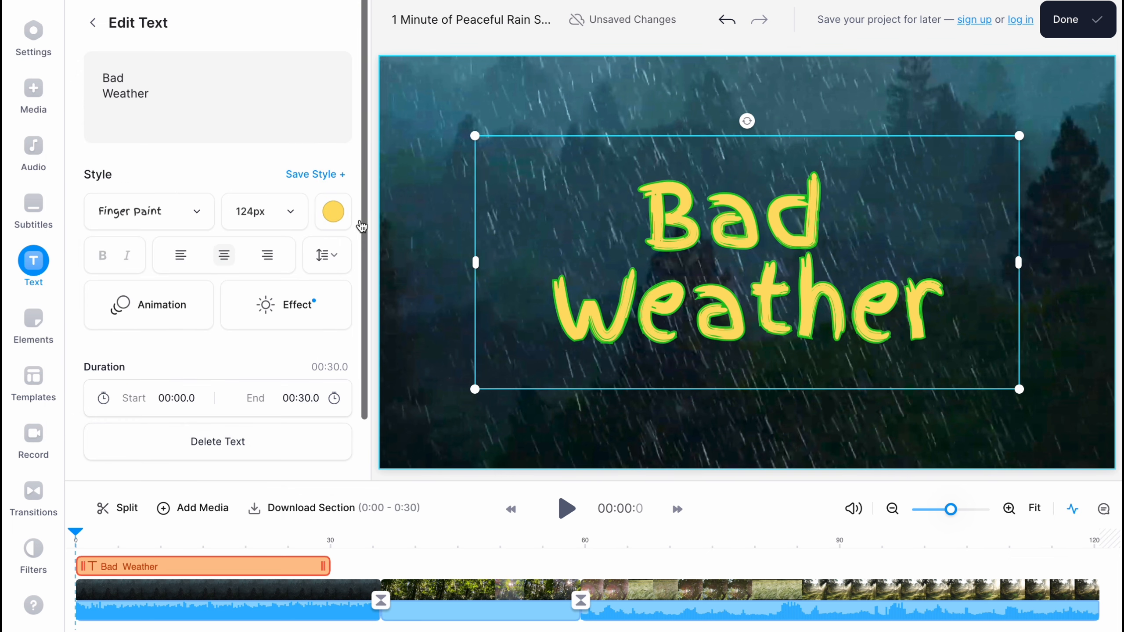
Trim the Bad Weather title on the timeline so it ends at about 3 seconds.
scroll(218, 321, down, 2)
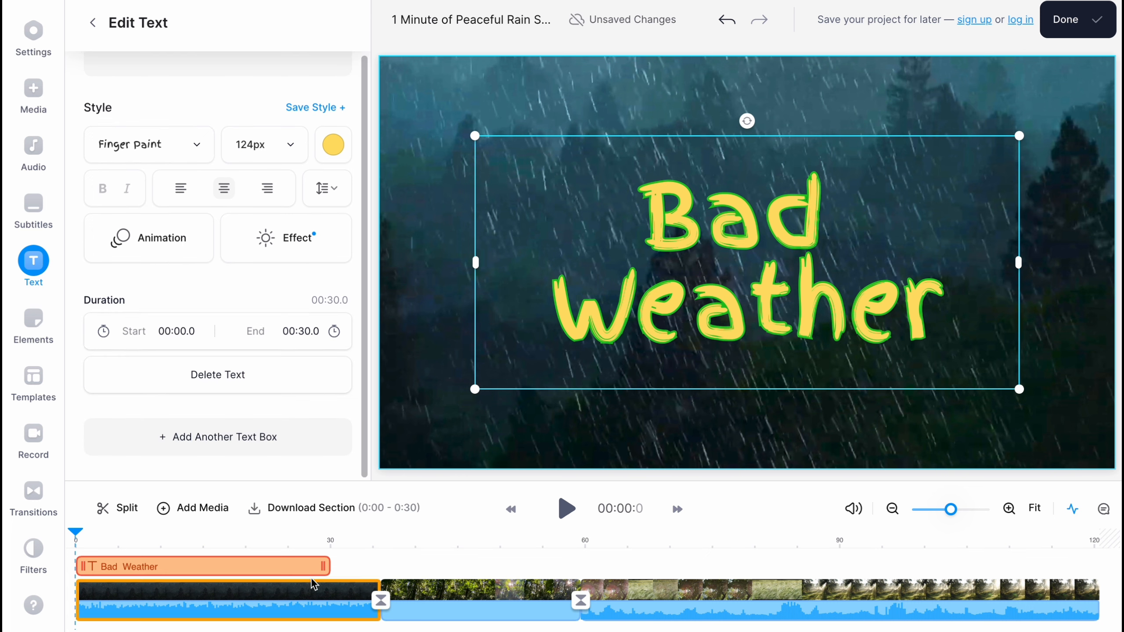
drag(324, 567, 365, 568)
drag(377, 568, 99, 536)
Apply the Fade animation to the Bad Weather title and play it back.
click(149, 238)
click(218, 85)
key(space)
key(space)
key(space)
Shorten the rain clip from its end so it stops at 00:04.0.
click(376, 588)
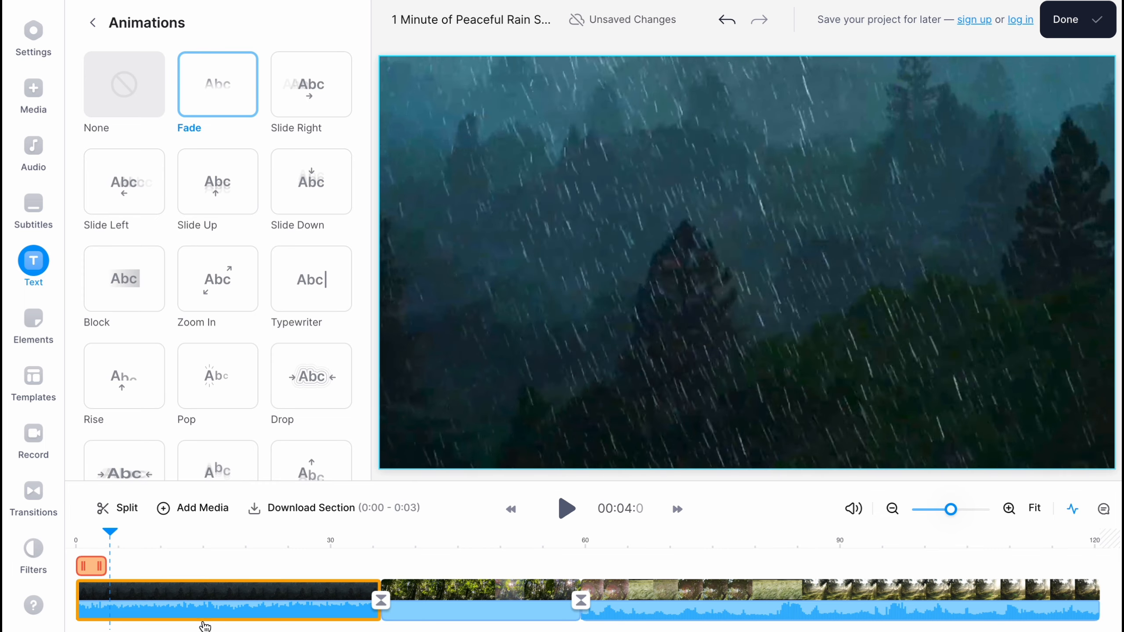
drag(380, 584, 110, 585)
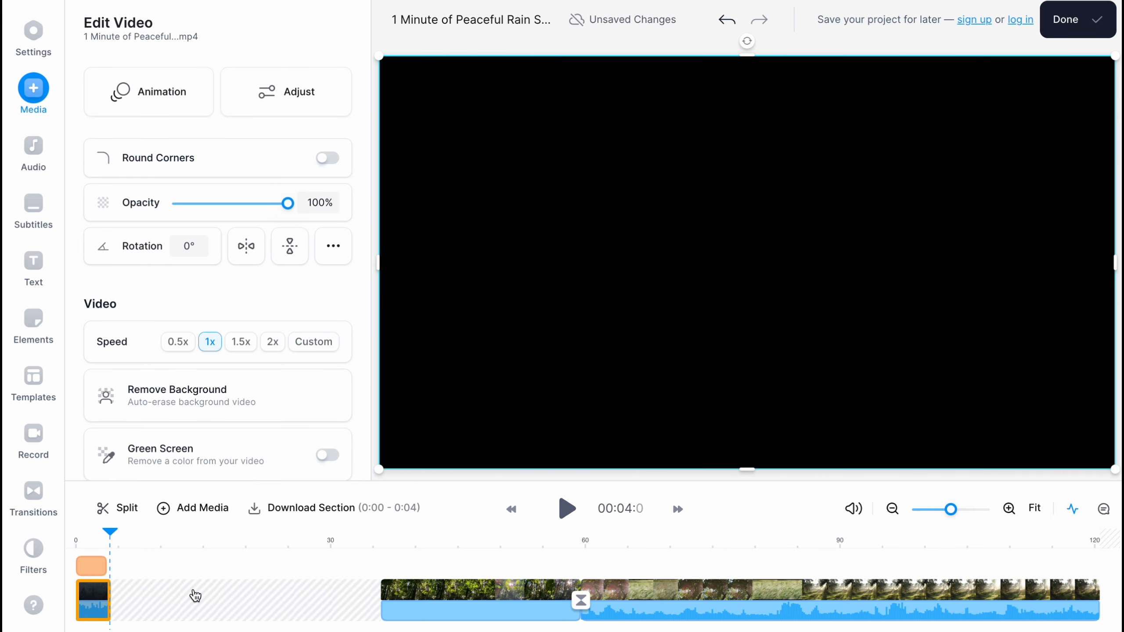